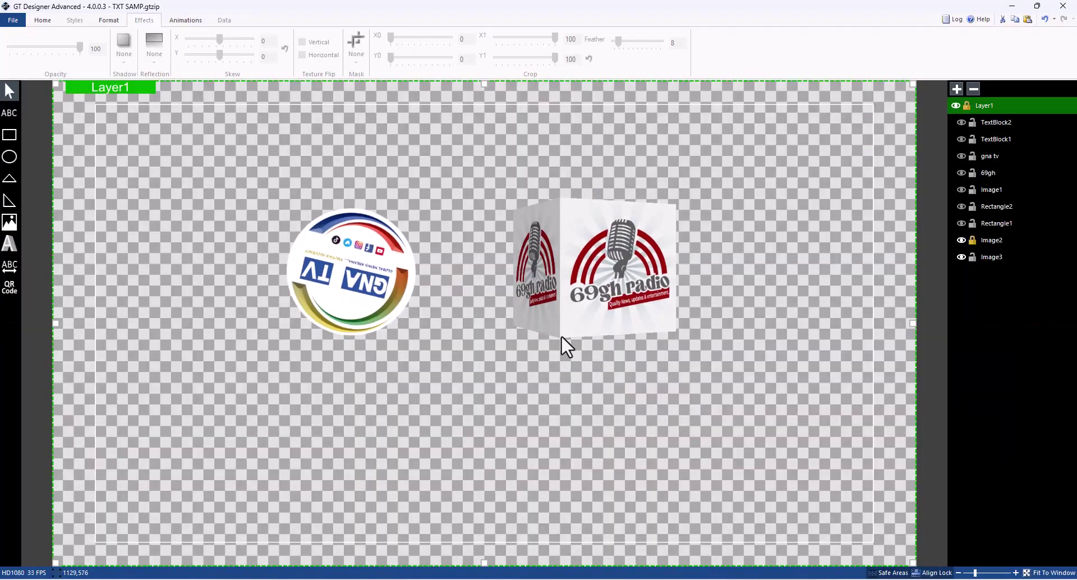
# Step: Select the Image3 logo layer and hide it from the canvas
pyautogui.click(591, 281)
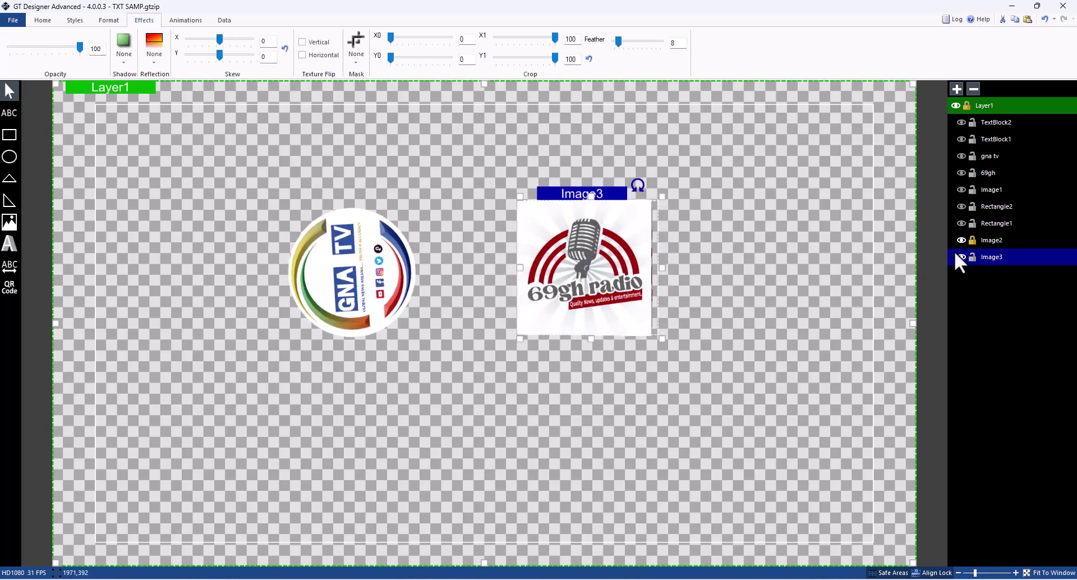
pyautogui.click(543, 411)
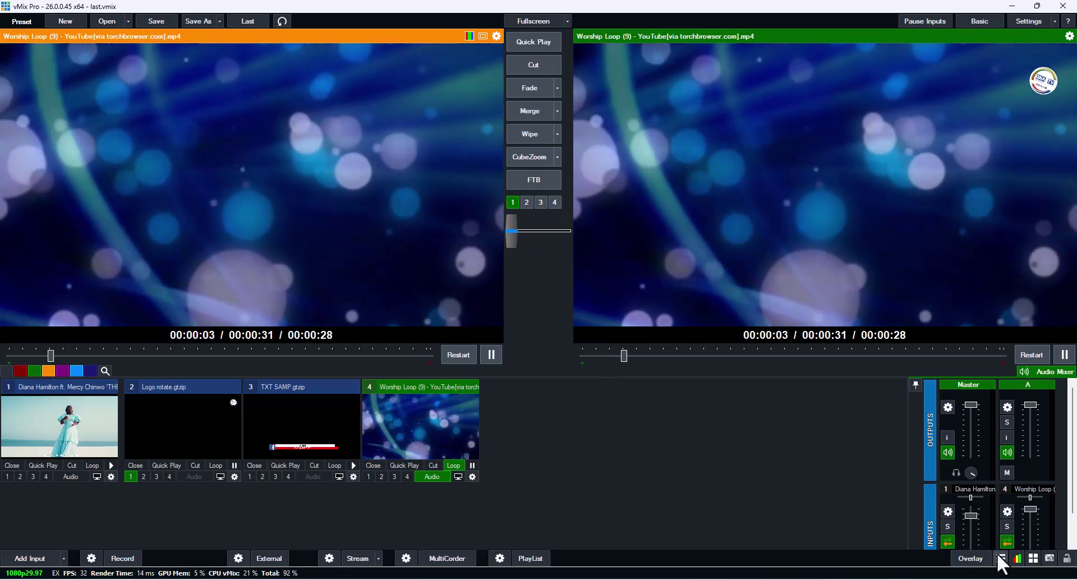
# Step: Open the vMix tools list to get back to the TXT SAMP title designer
pyautogui.click(1000, 558)
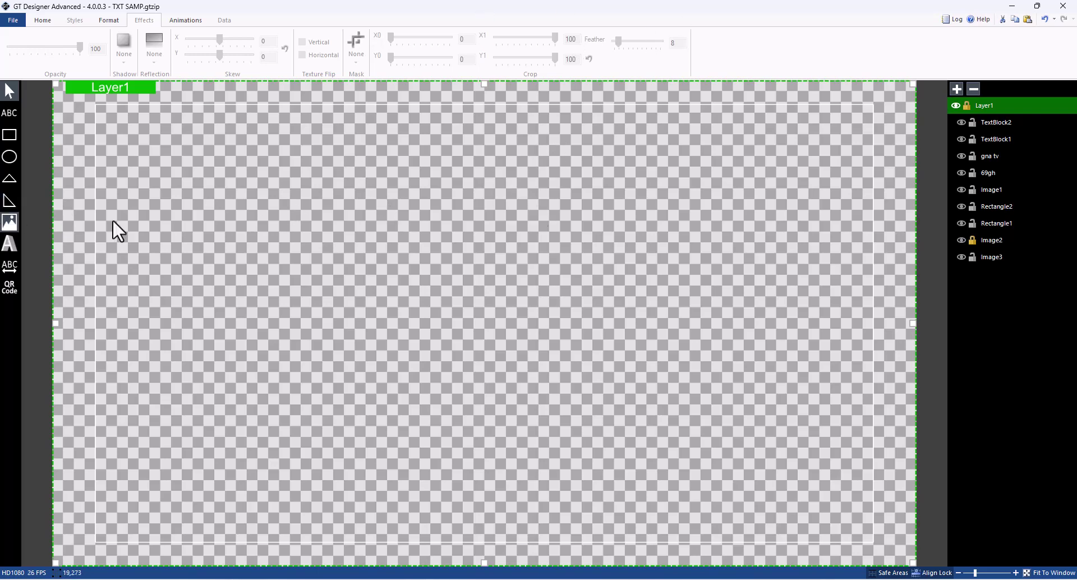
# Step: Unhide the gna tv and 69gh layers and drag both logos roughly into place
pyautogui.click(960, 155)
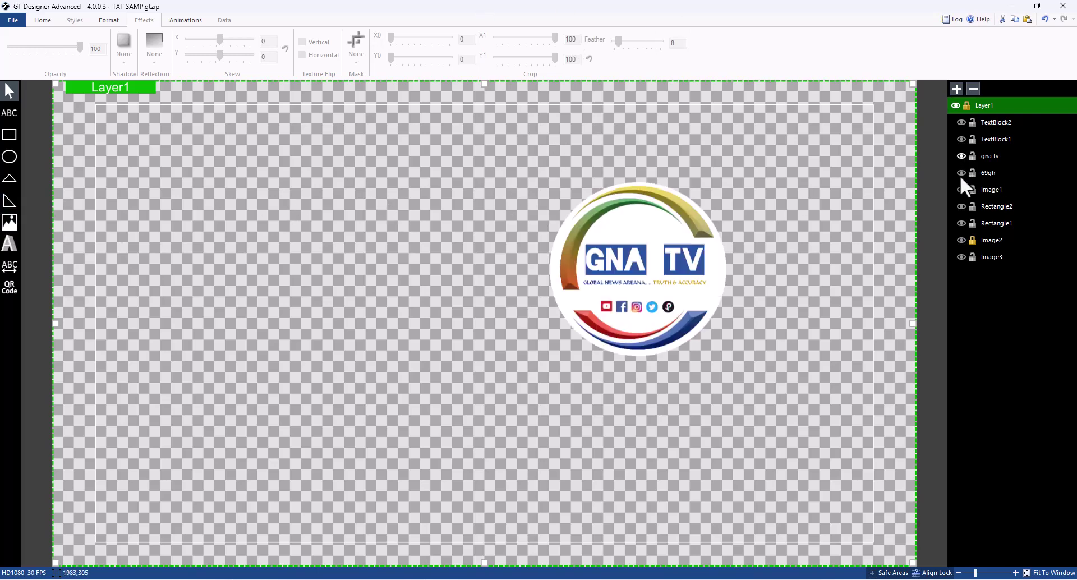
pyautogui.click(960, 173)
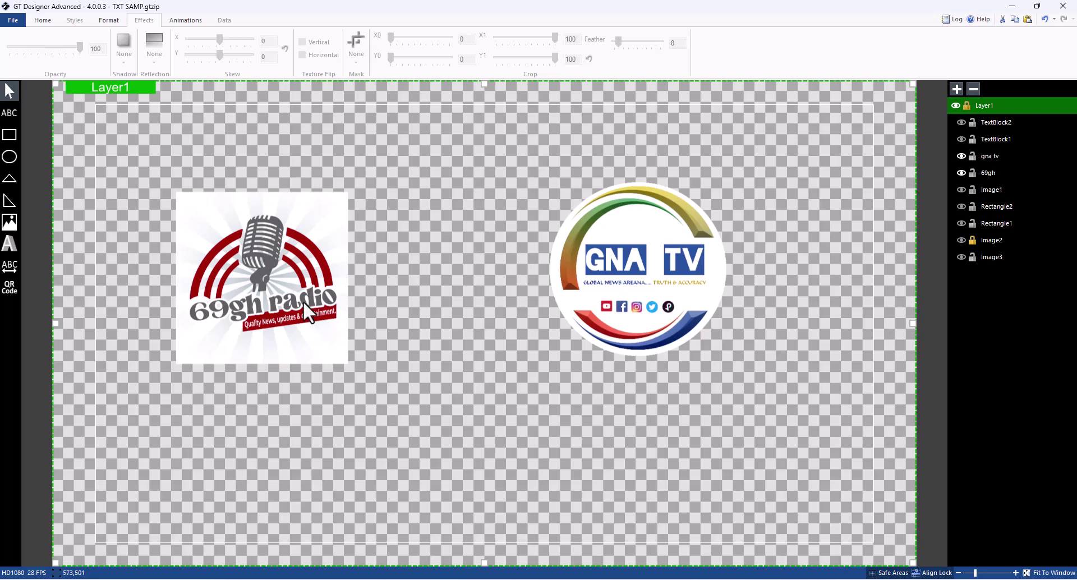
pyautogui.moveTo(303, 301); pyautogui.dragTo(375, 283)
pyautogui.moveTo(619, 292); pyautogui.dragTo(562, 286)
# Step: Nudge the GNA TV logo down-right, leaving the 69gh logo at X 436, Y 154.5
pyautogui.click(316, 231)
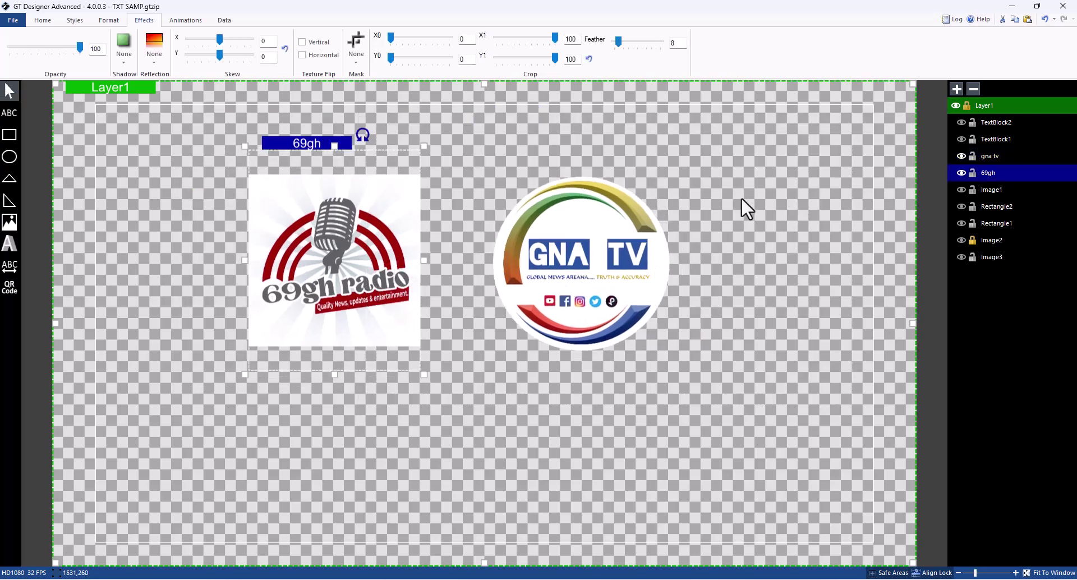
pyautogui.moveTo(559, 241); pyautogui.dragTo(582, 247)
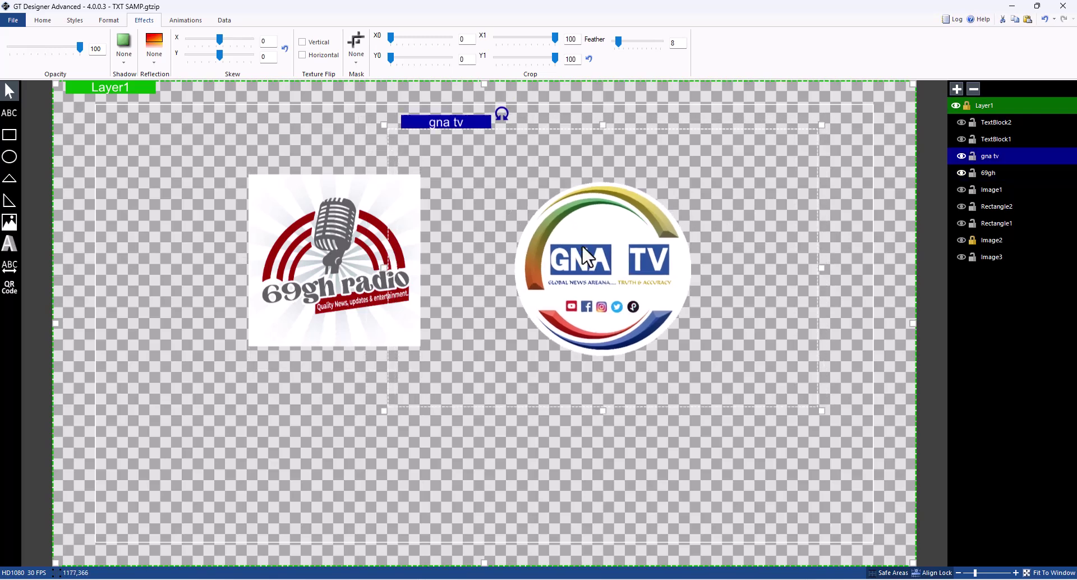
pyautogui.click(365, 232)
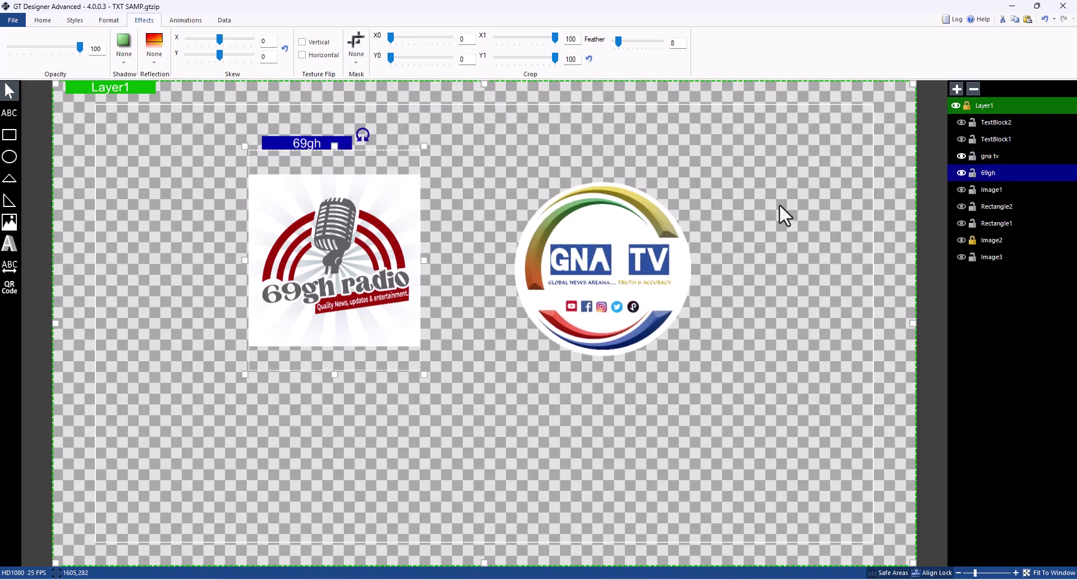
pyautogui.click(616, 258)
pyautogui.click(310, 266)
# Step: Set the 69gh logo's width, height and depth to 300 on the Format tab
pyautogui.click(108, 21)
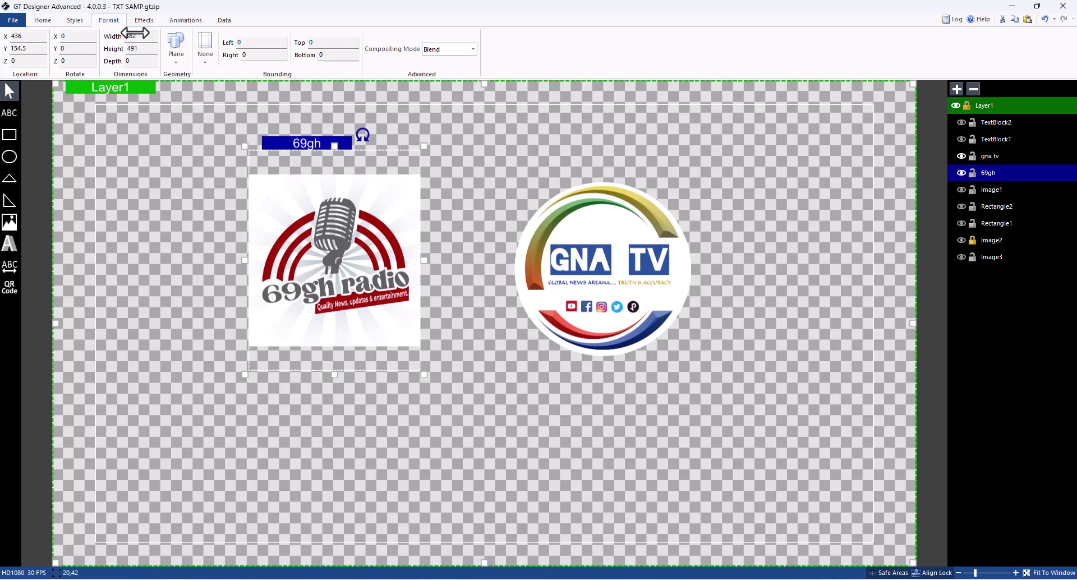
pyautogui.click(131, 36)
pyautogui.write('300')
pyautogui.click(144, 52)
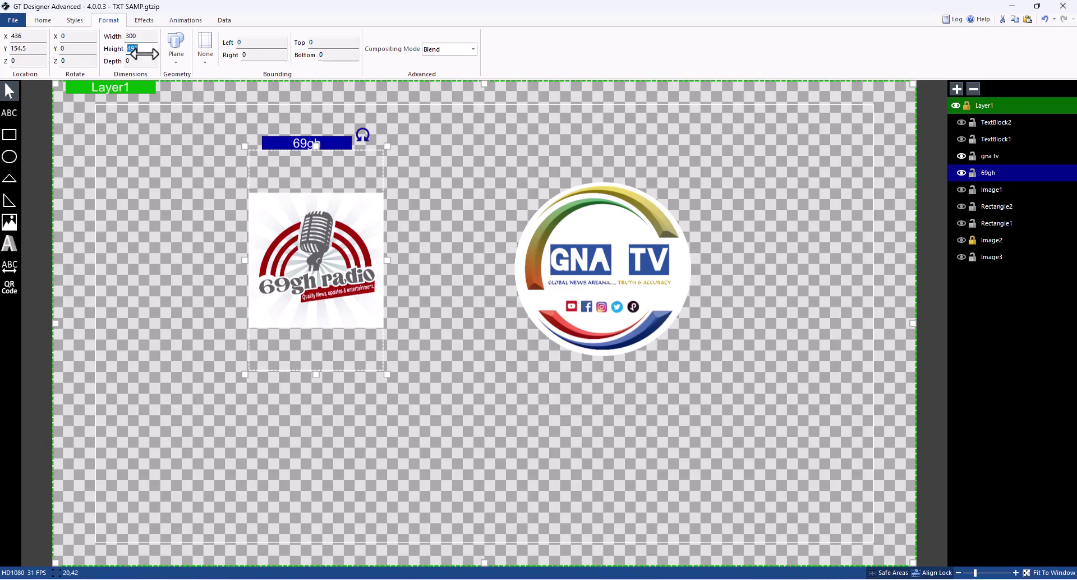
pyautogui.write('300')
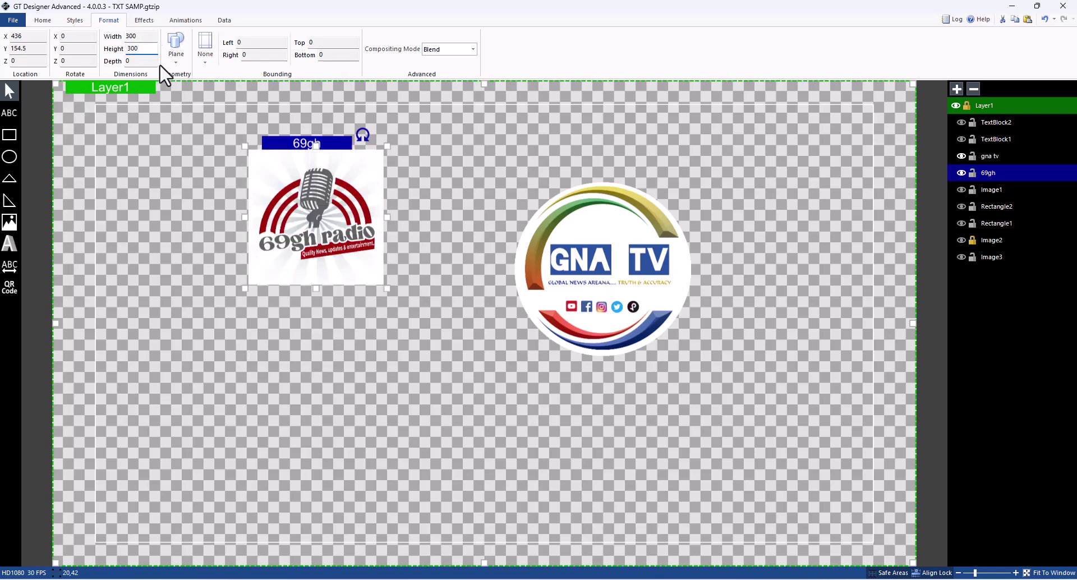
pyautogui.click(130, 61)
pyautogui.write('300')
# Step: Move the 69gh logo down slightly and change its geometry to Cube
pyautogui.moveTo(318, 217); pyautogui.dragTo(308, 246)
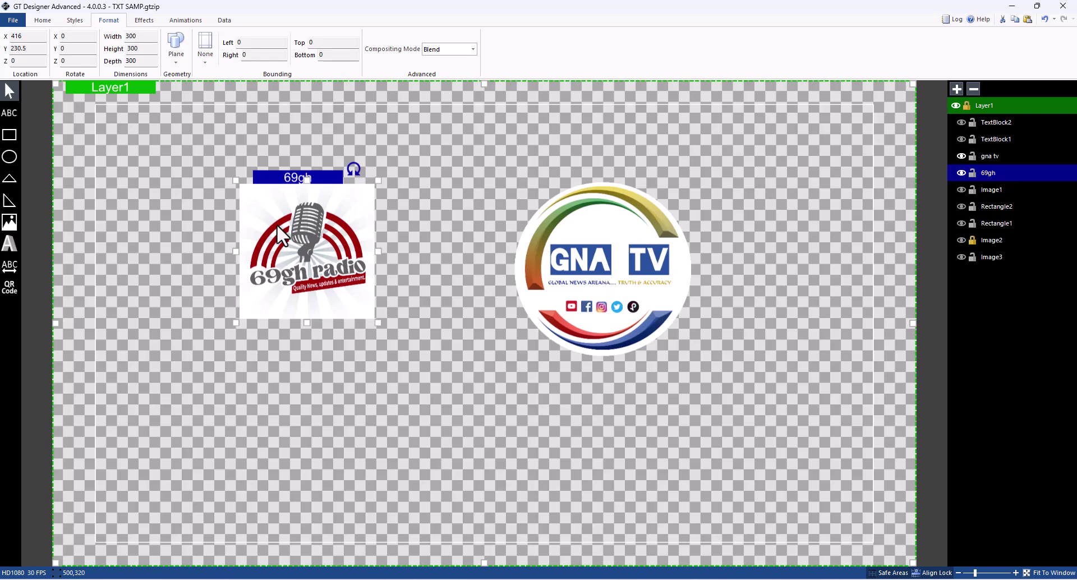
pyautogui.click(174, 44)
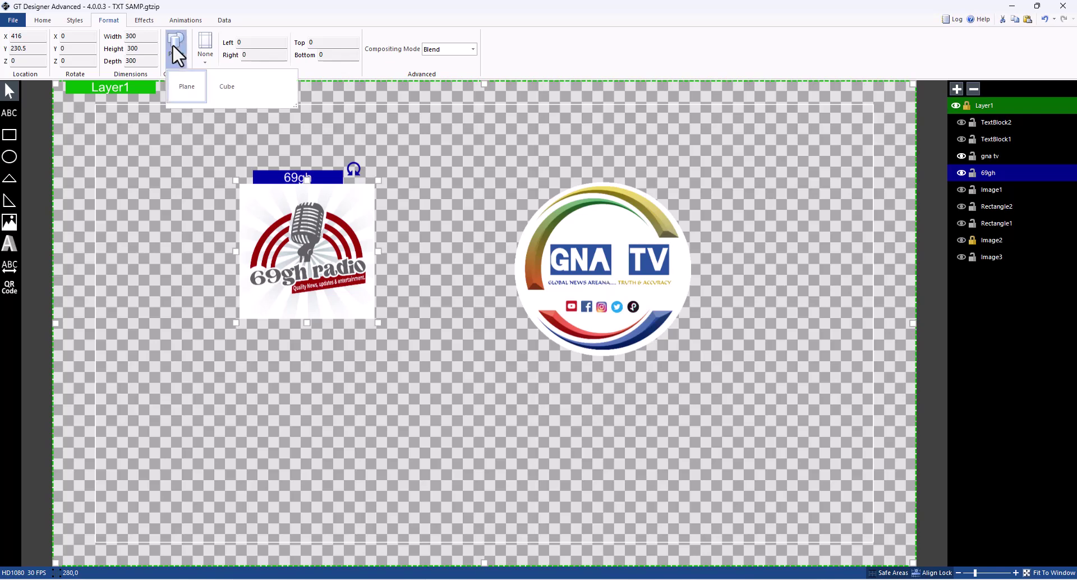
pyautogui.click(227, 89)
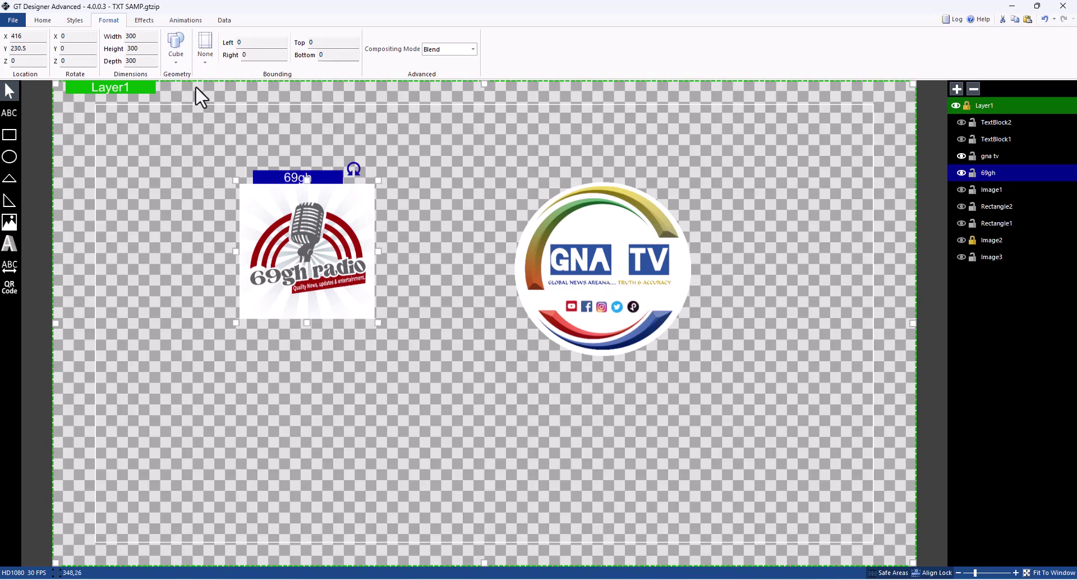
# Step: Apply the RotateContinuous animation to the 69gh cube with the Storyboard on Continuous
pyautogui.click(184, 22)
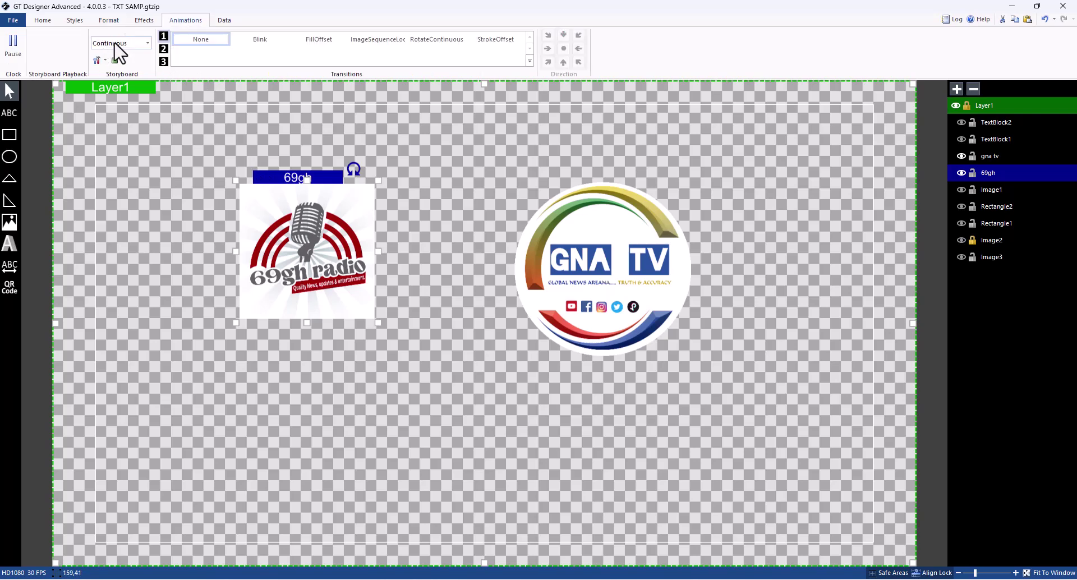
pyautogui.click(132, 44)
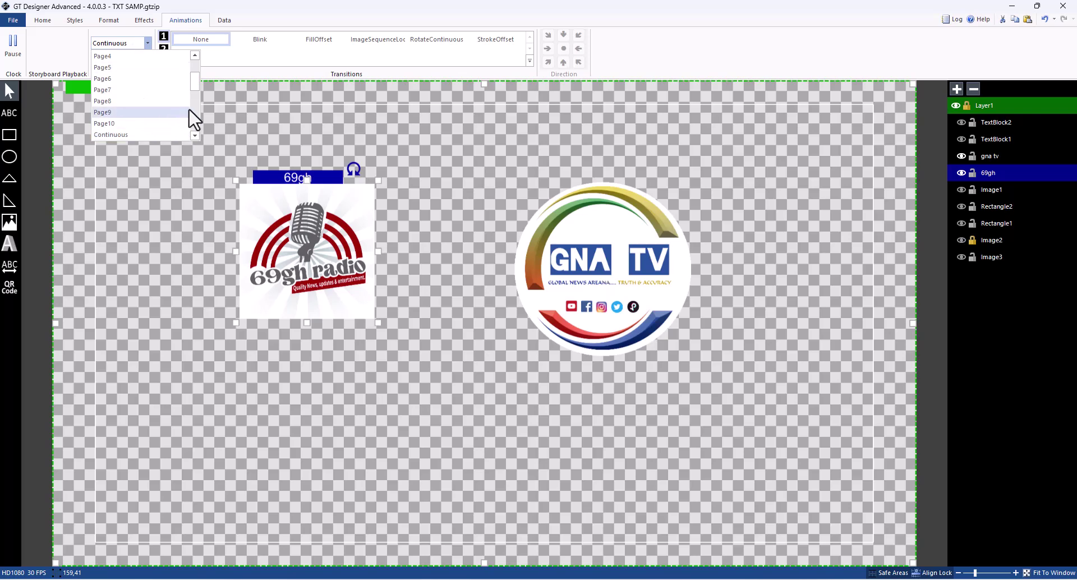
pyautogui.click(143, 135)
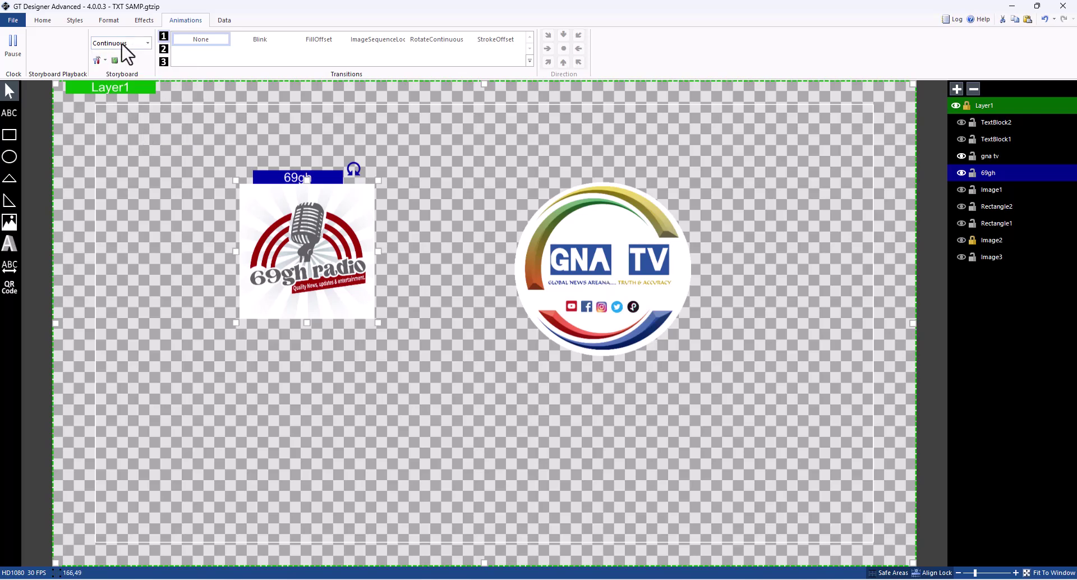
pyautogui.click(436, 40)
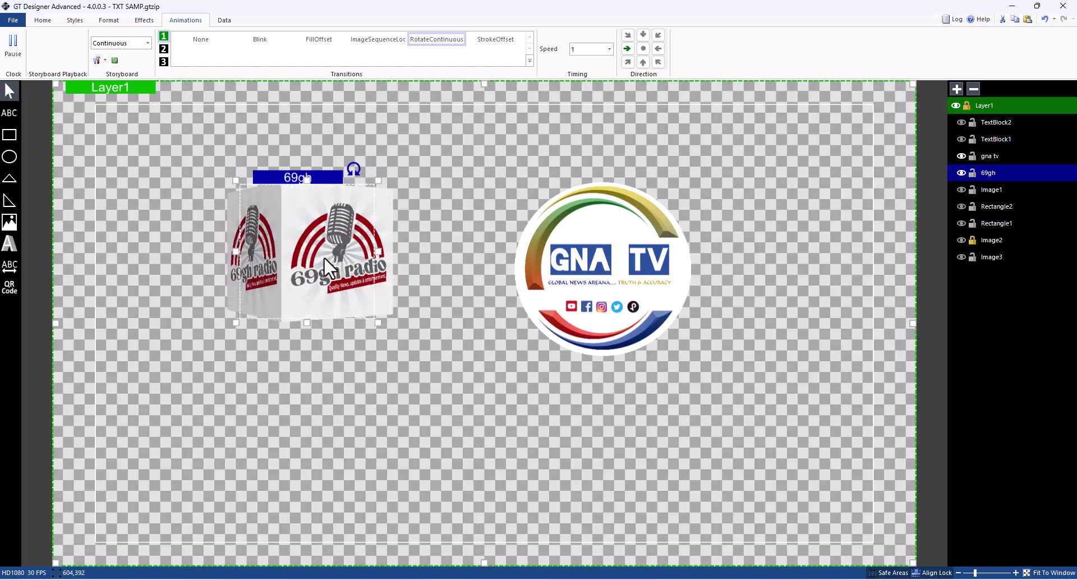
# Step: Lower the cube's rotation speed to 0.2, then further to 0.1
pyautogui.click(609, 49)
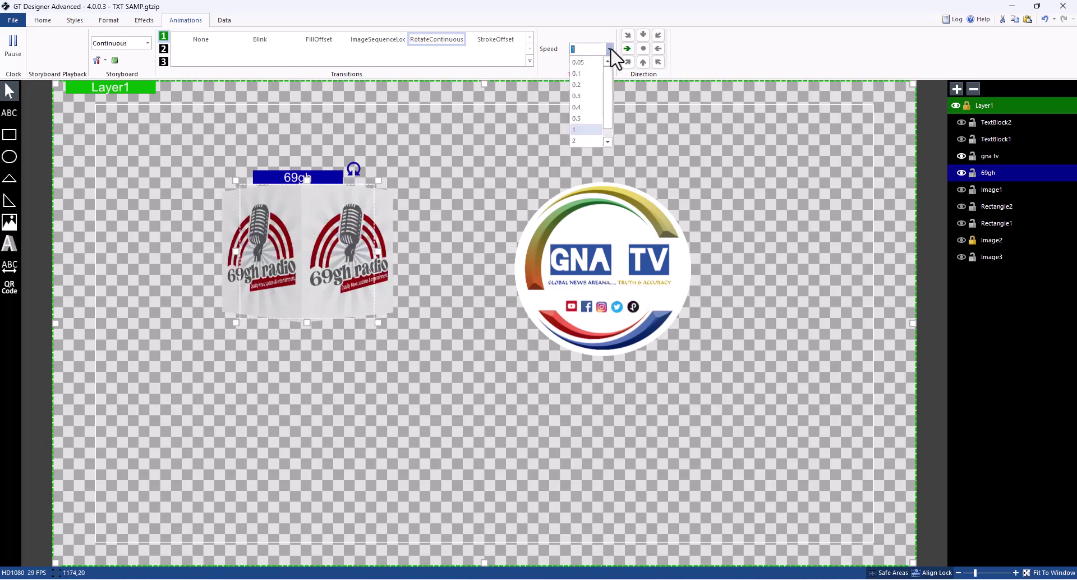
pyautogui.click(578, 85)
pyautogui.click(463, 176)
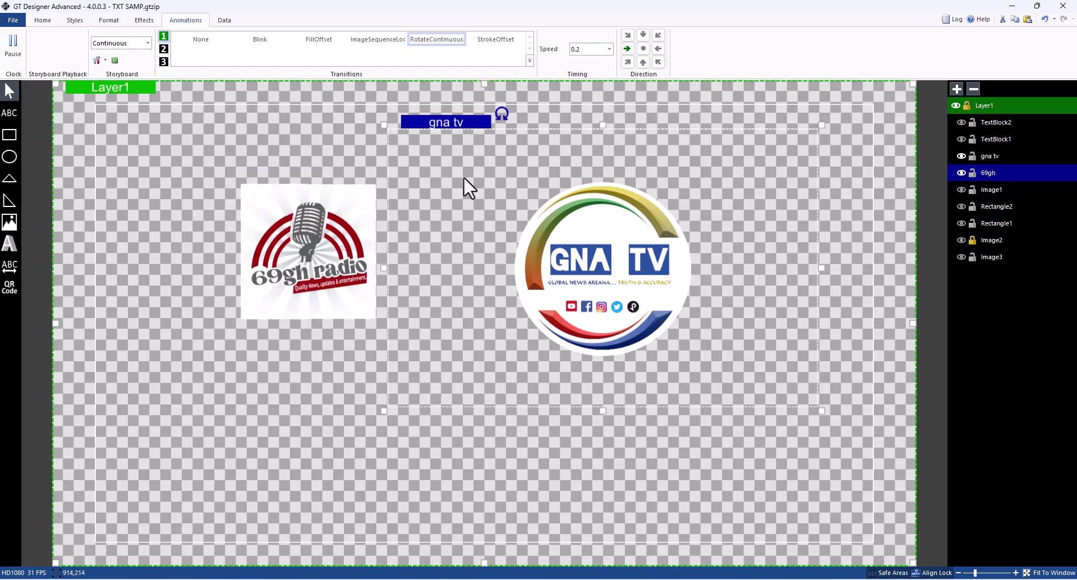
pyautogui.click(301, 255)
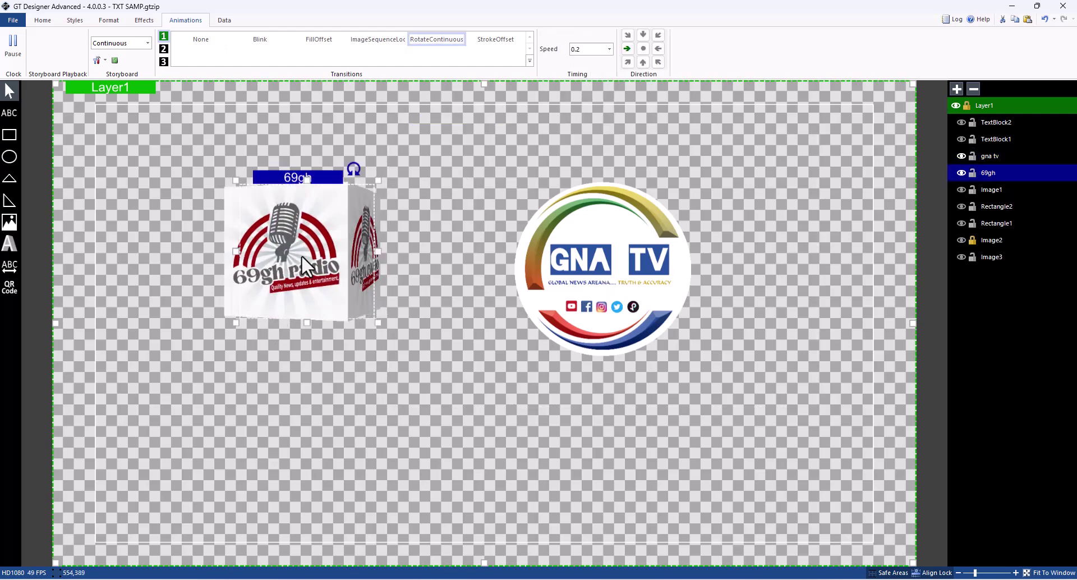
pyautogui.click(608, 49)
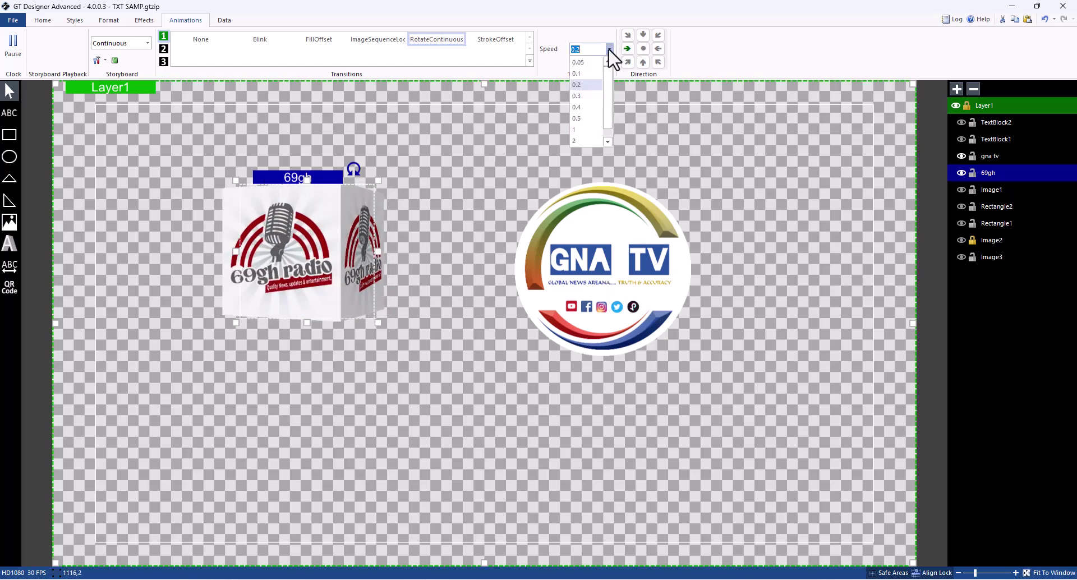
pyautogui.click(583, 73)
# Step: Set the cube's rotation speed to 0.05 and preview the slower spin
pyautogui.click(373, 367)
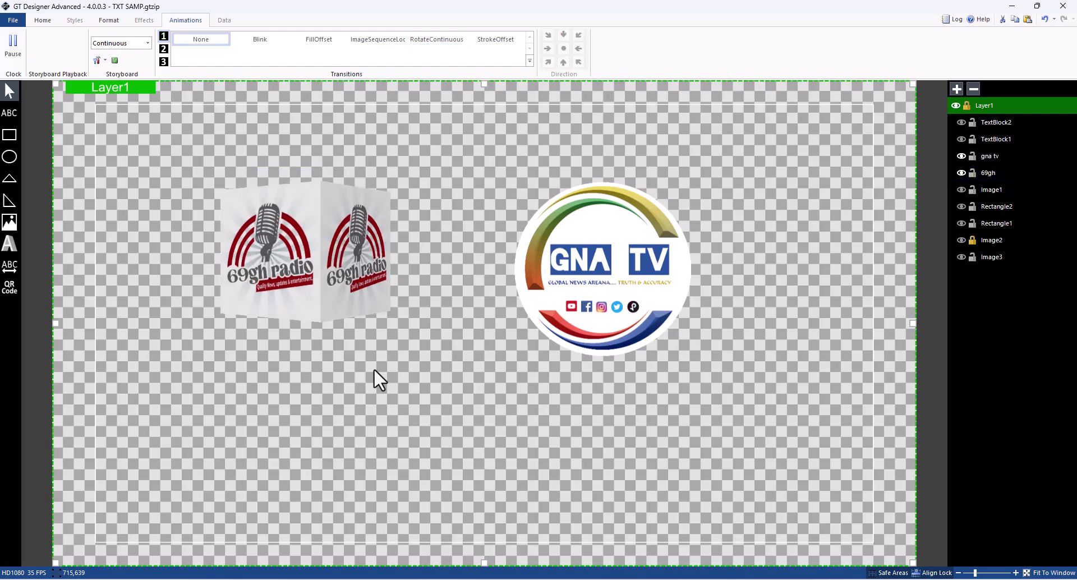
pyautogui.click(346, 276)
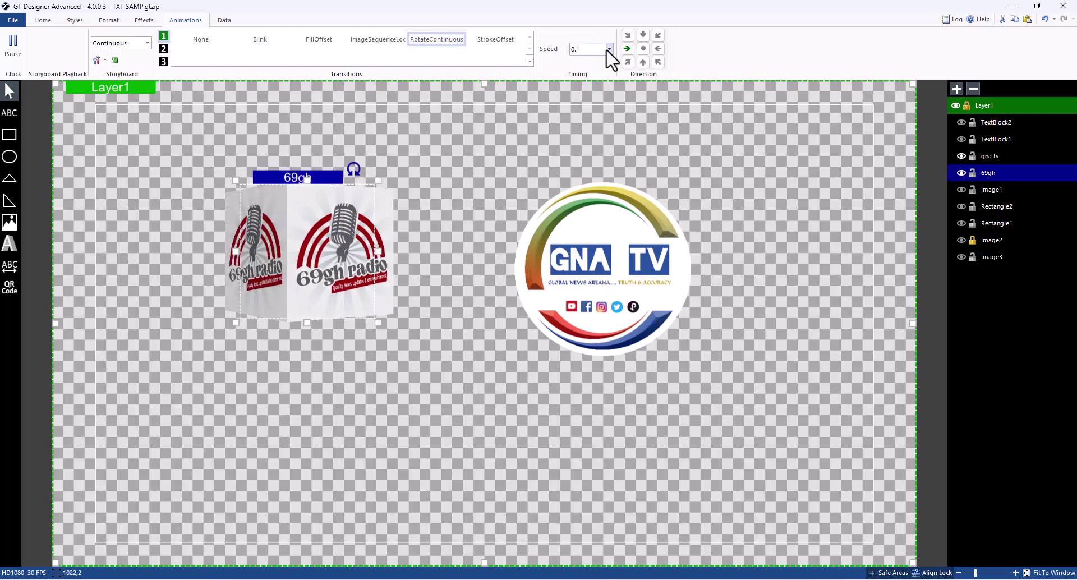
pyautogui.click(609, 49)
pyautogui.click(592, 63)
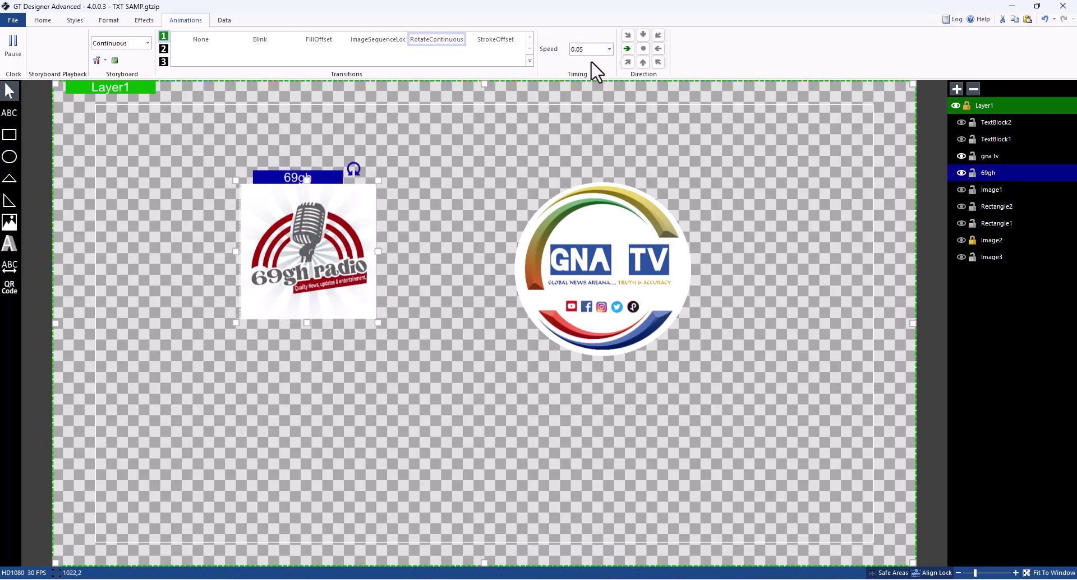
pyautogui.click(290, 402)
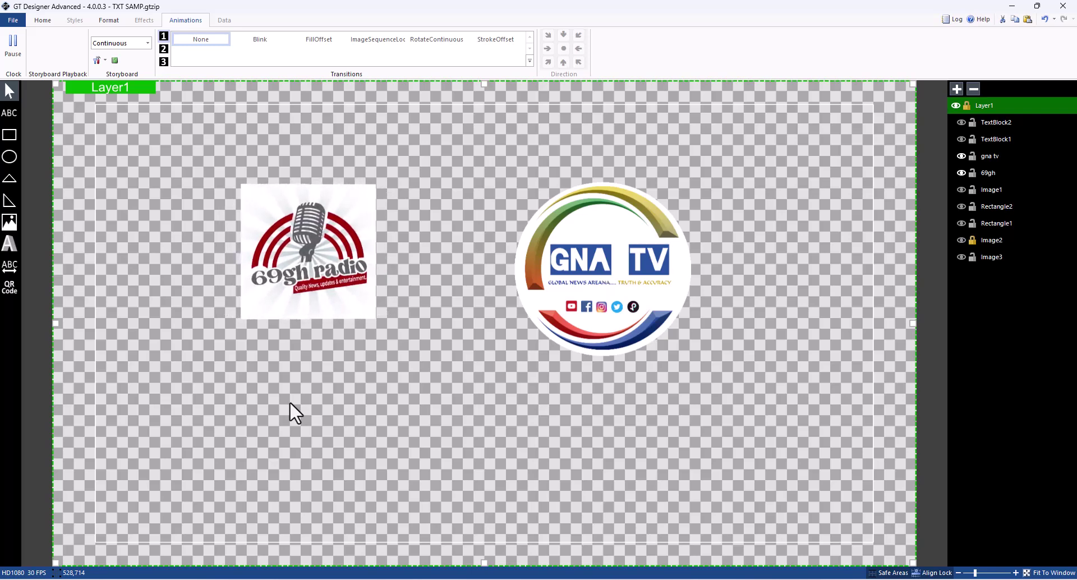
pyautogui.click(293, 252)
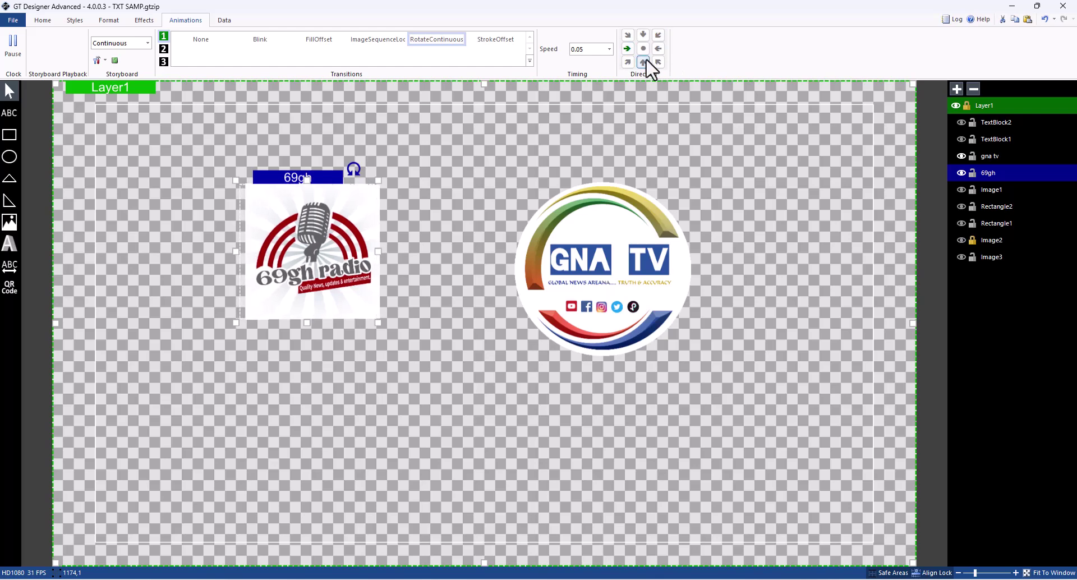
# Step: Try the cube's rotation directions, settling on the right arrow
pyautogui.click(643, 62)
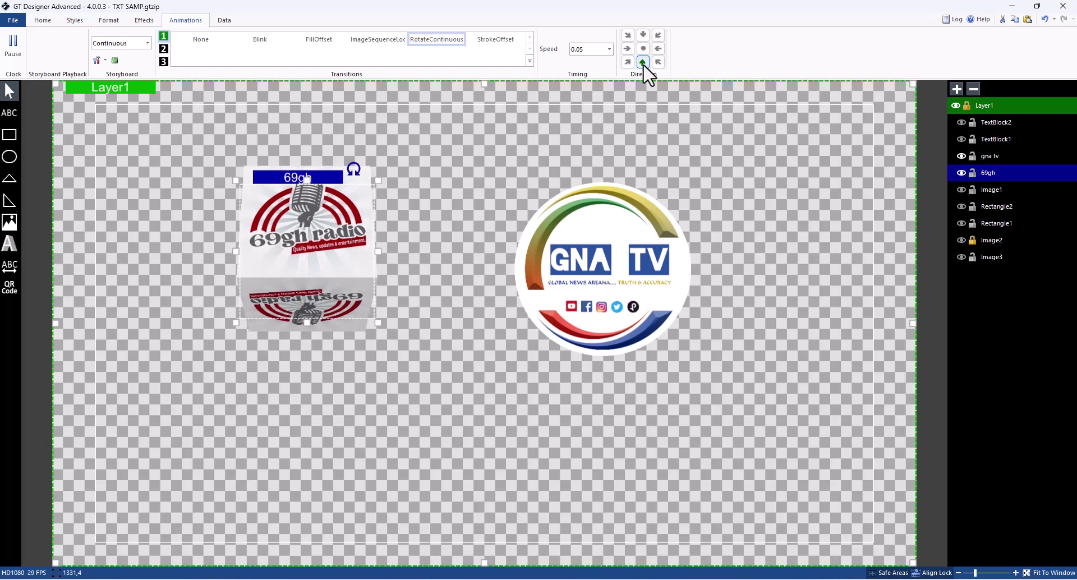
pyautogui.click(657, 61)
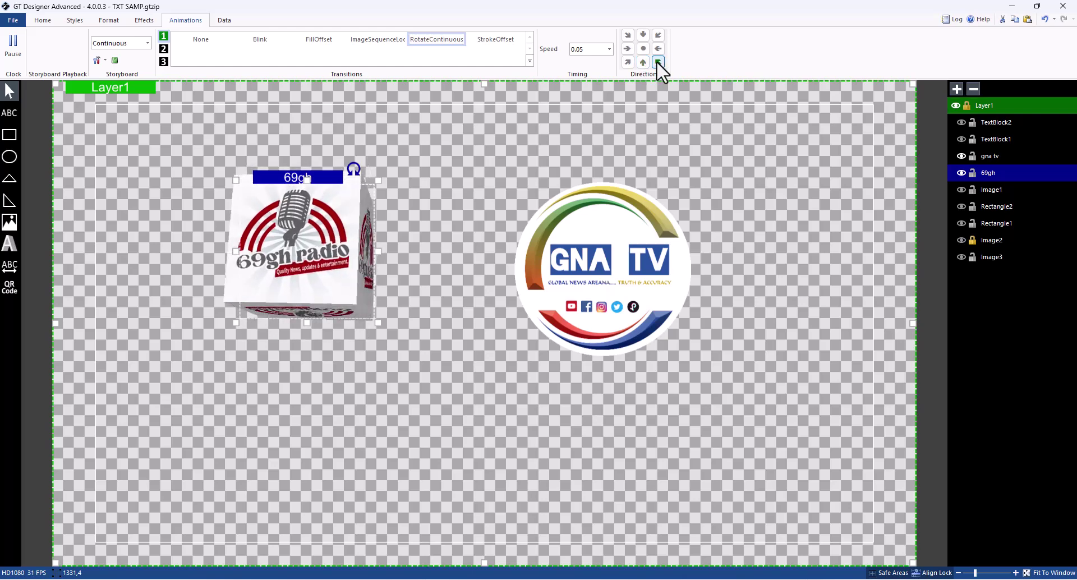
pyautogui.click(628, 35)
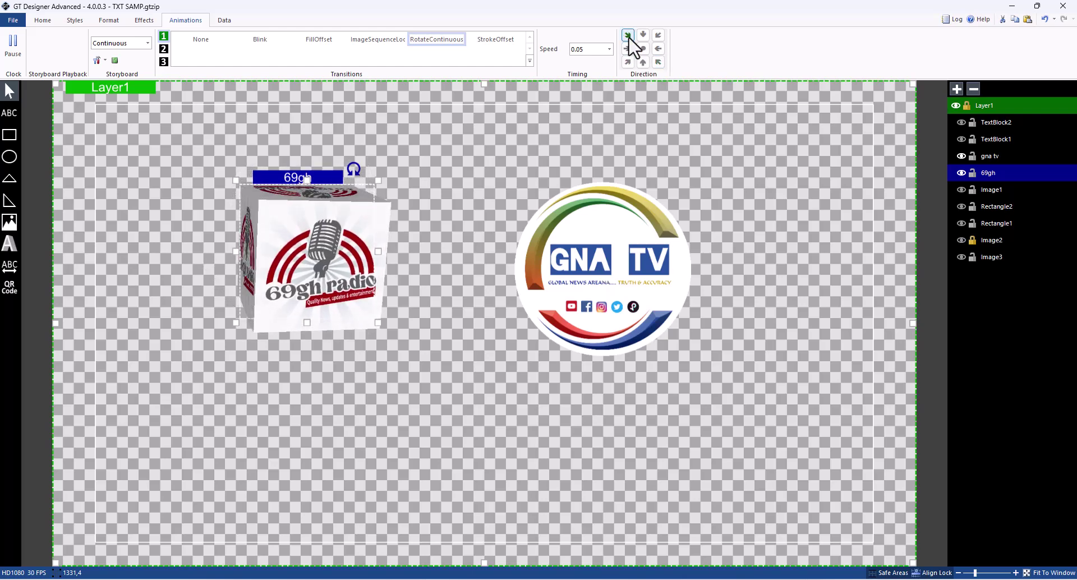
pyautogui.click(657, 36)
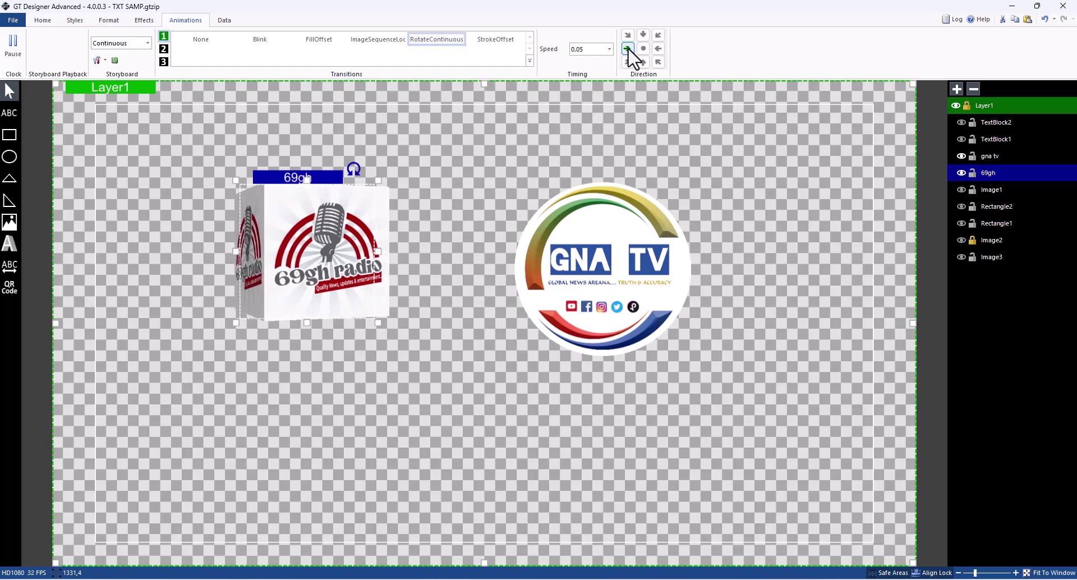
pyautogui.click(658, 49)
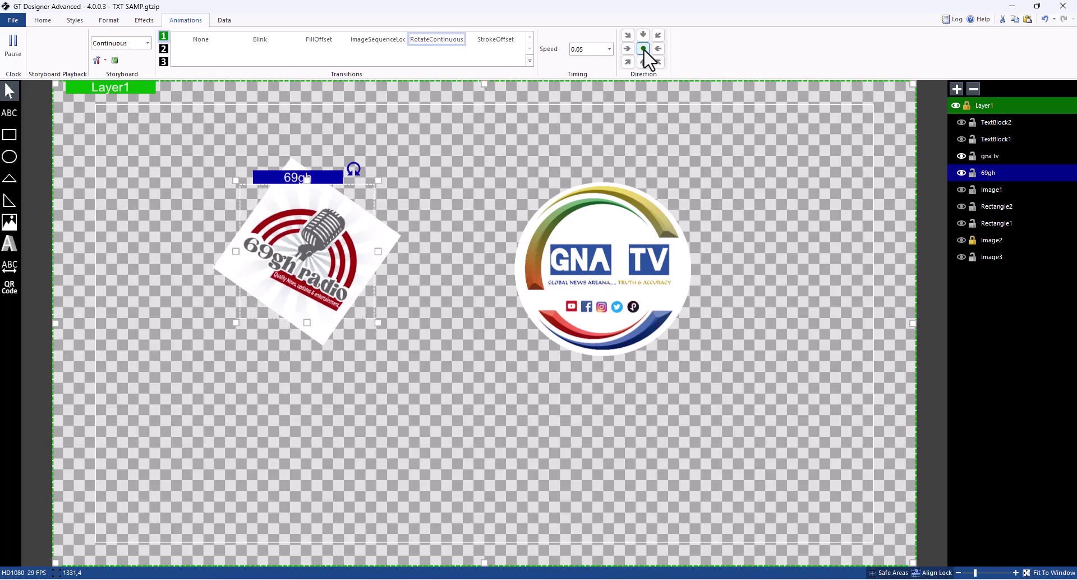
pyautogui.click(627, 49)
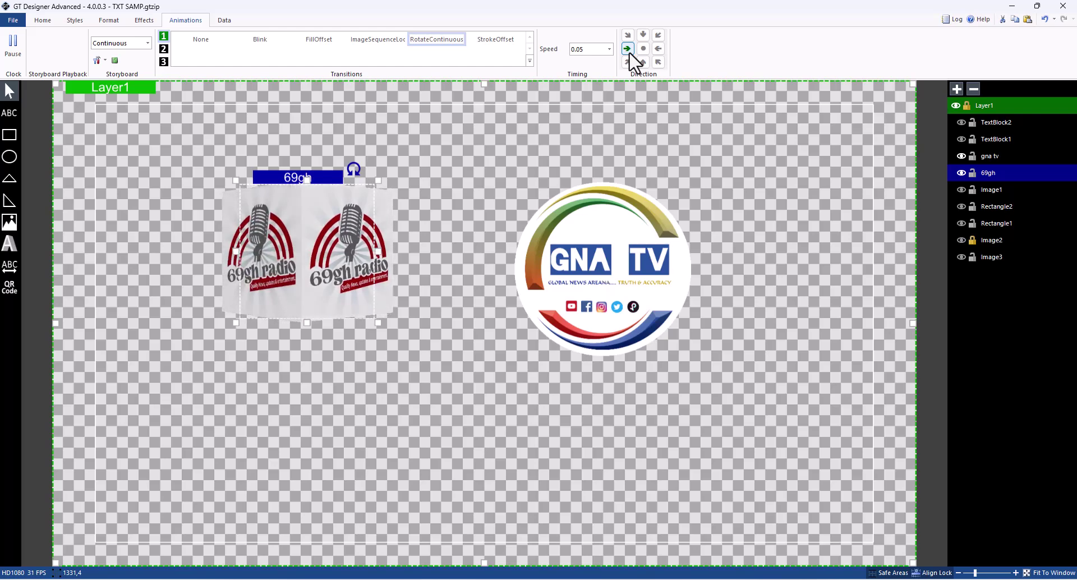
# Step: Nudge the GNA TV logo slightly up and left, then return to the title designer
pyautogui.click(616, 236)
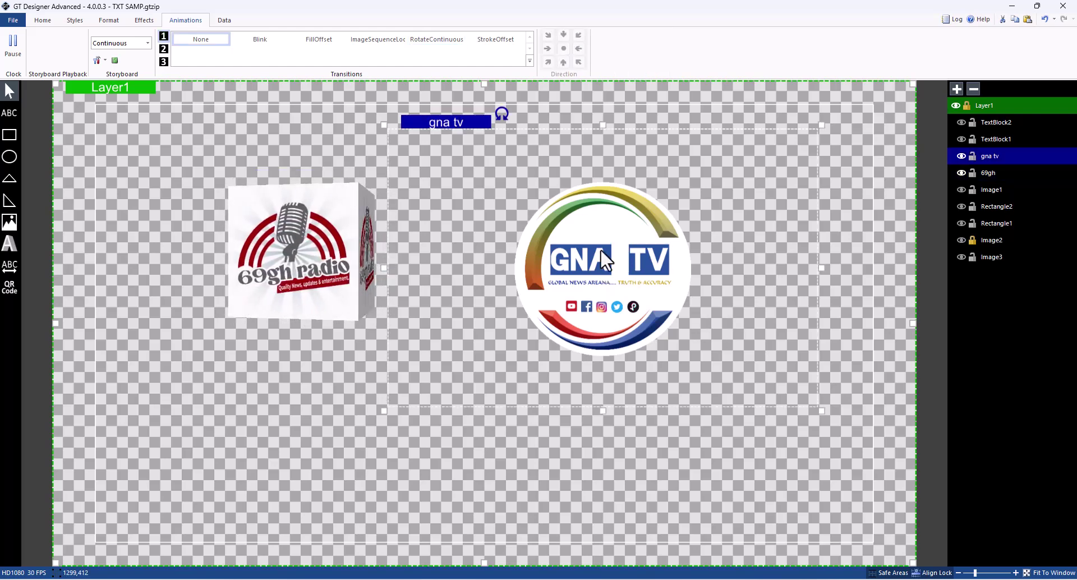
pyautogui.moveTo(600, 247); pyautogui.dragTo(565, 234)
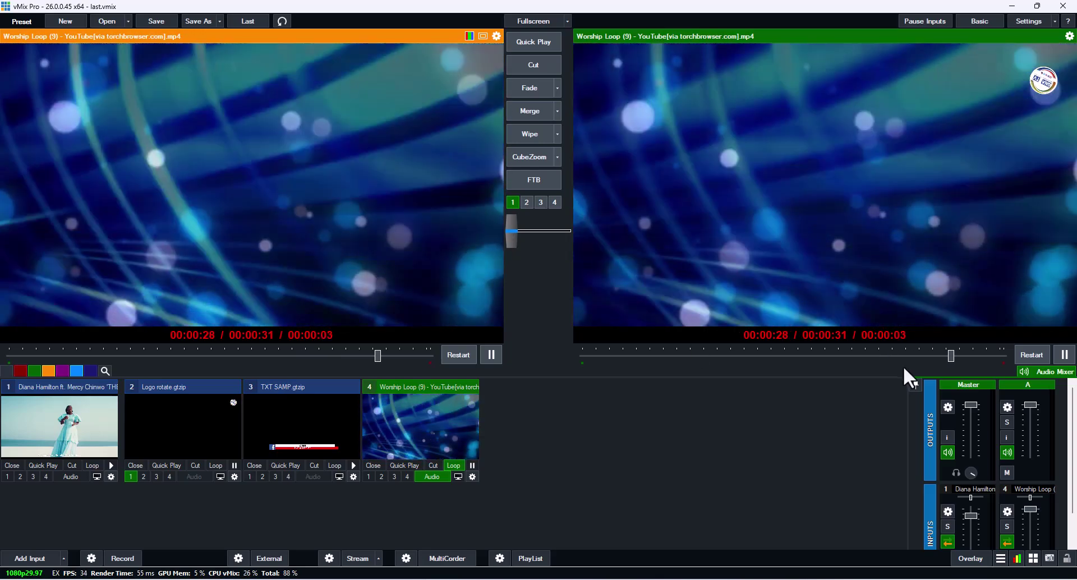
pyautogui.hotkey('alt', 'Tab')
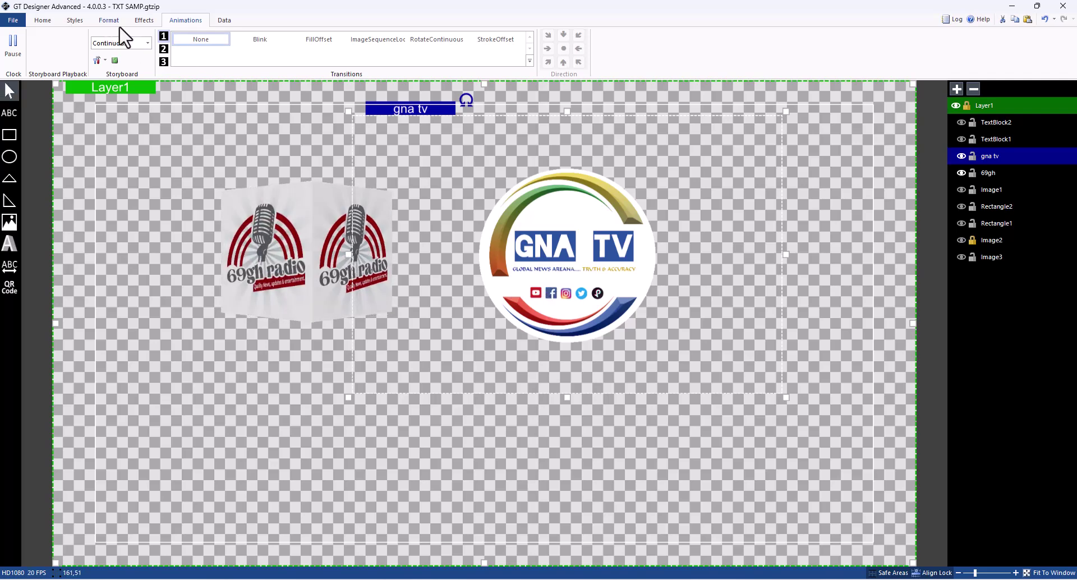
# Step: Set the GNA TV logo's width to 300 and move it to X 971, Y 201
pyautogui.click(109, 20)
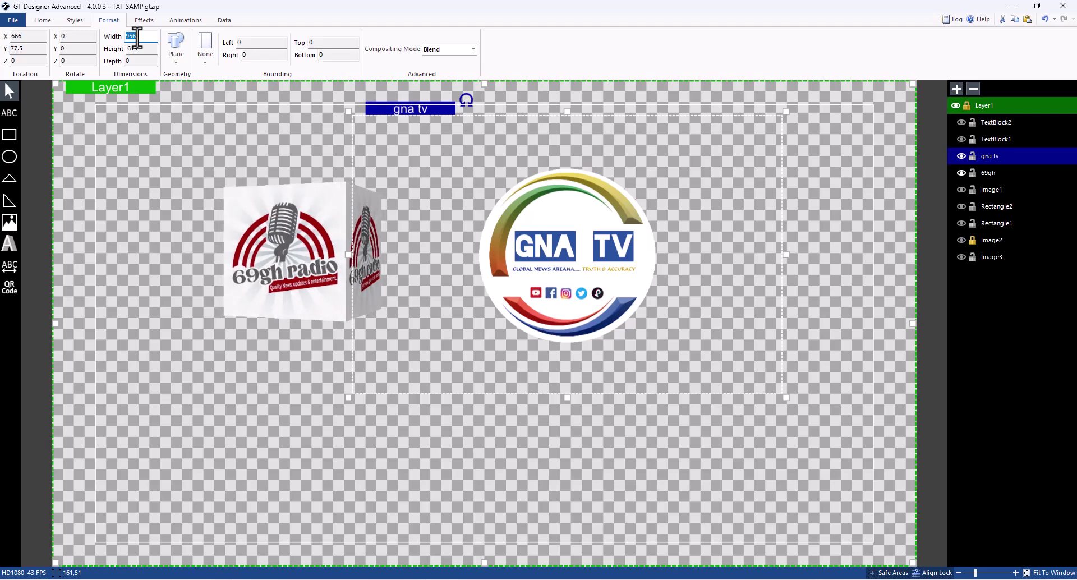
pyautogui.write('300')
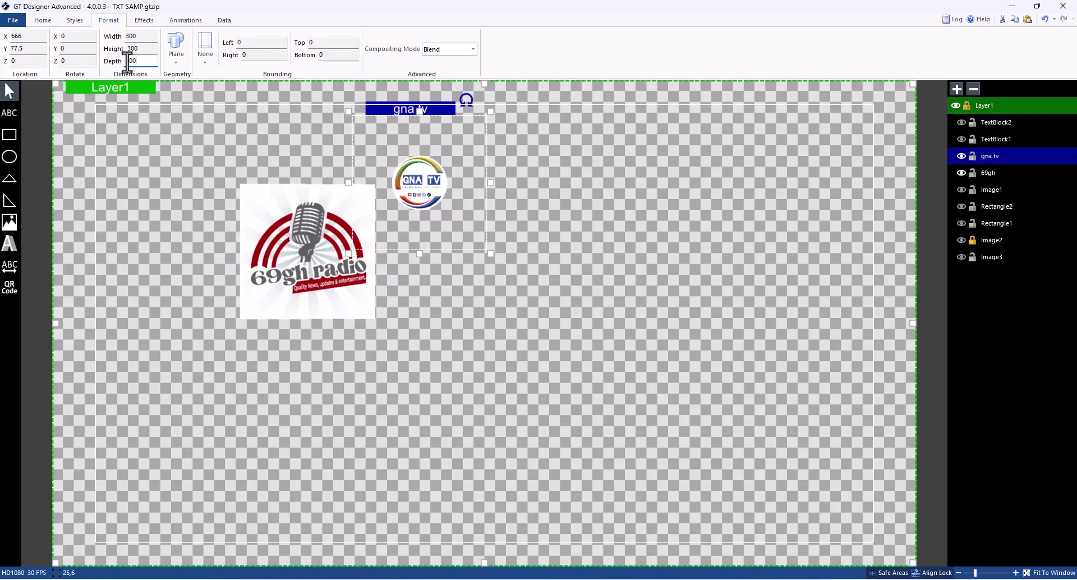
pyautogui.moveTo(432, 191); pyautogui.dragTo(569, 246)
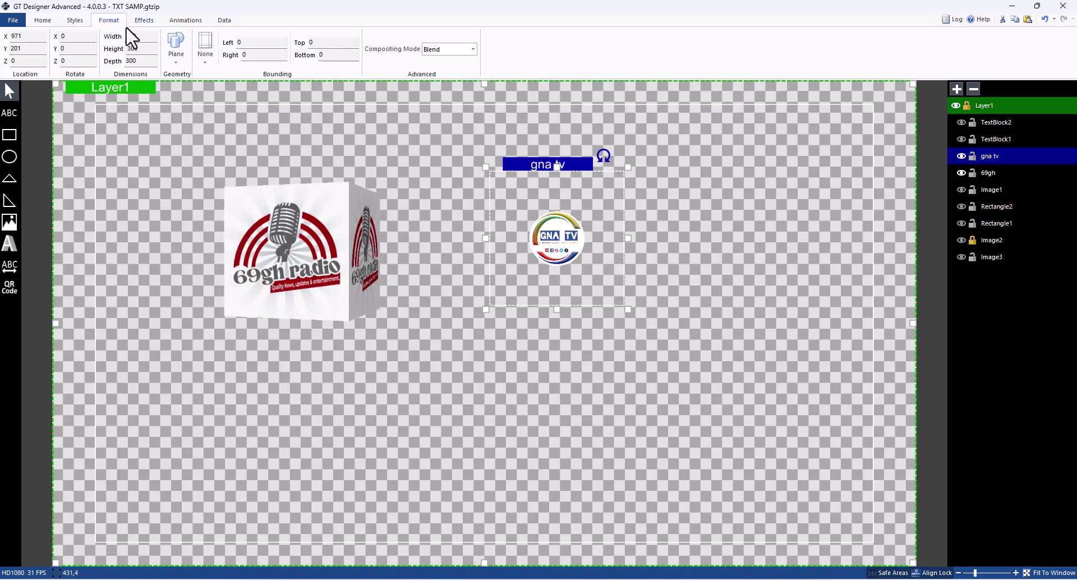
pyautogui.click(144, 21)
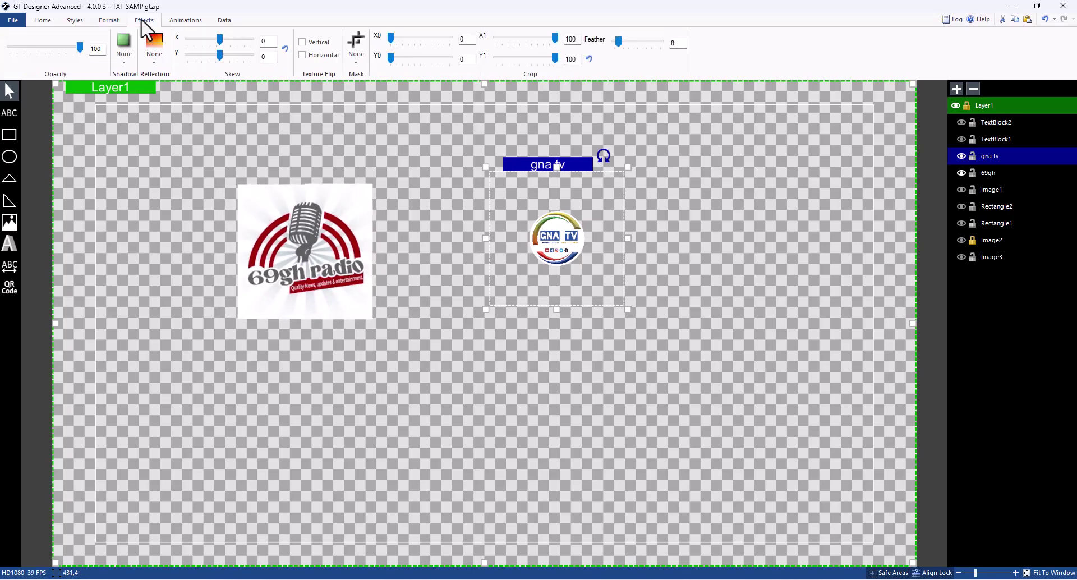
# Step: Give the GNA TV logo a RotateContinuous spin at speed 0.2
pyautogui.click(186, 22)
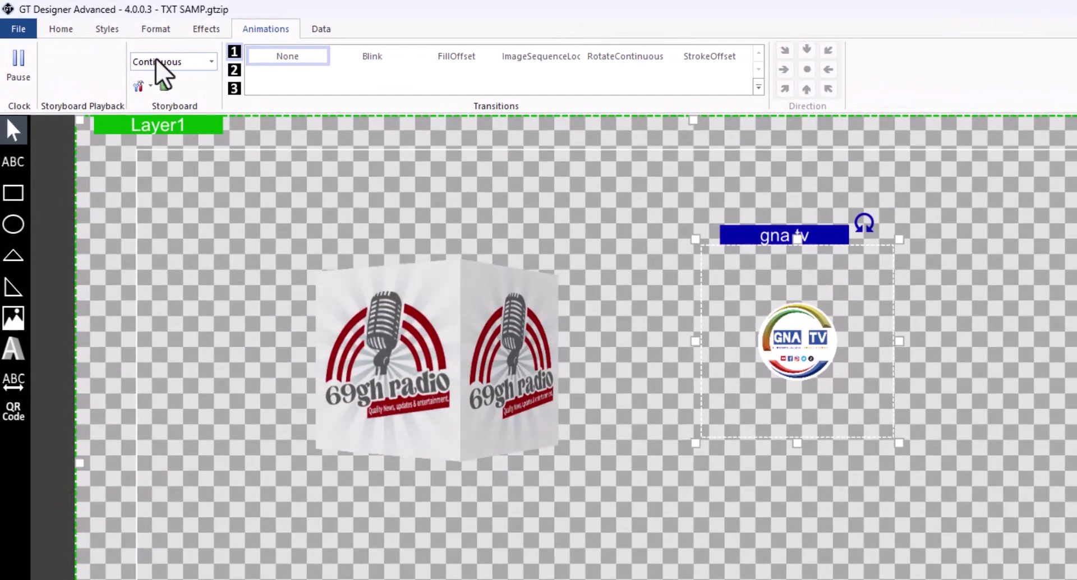
pyautogui.click(617, 57)
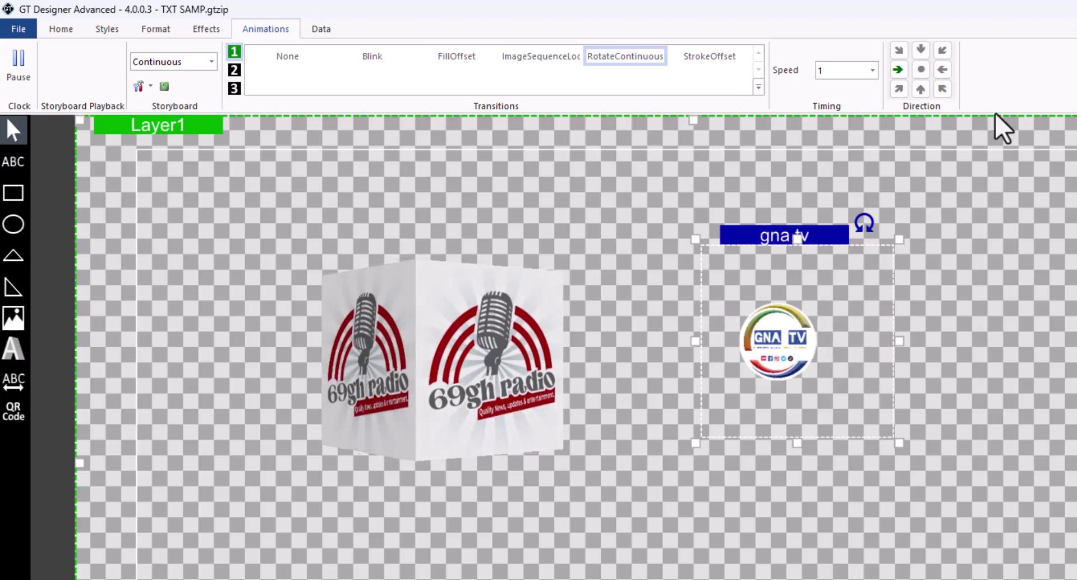
pyautogui.click(943, 88)
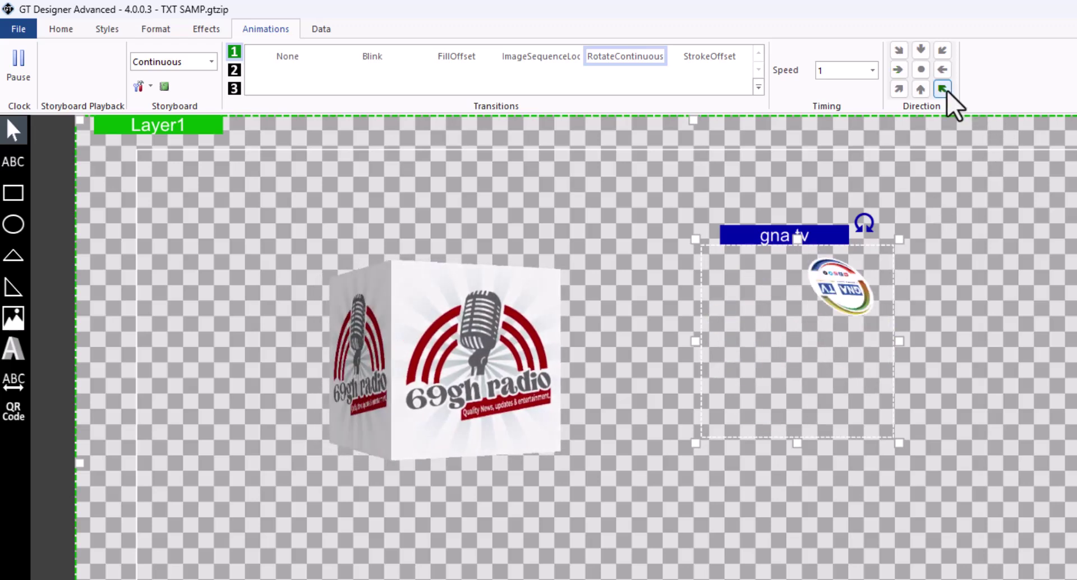
pyautogui.click(898, 50)
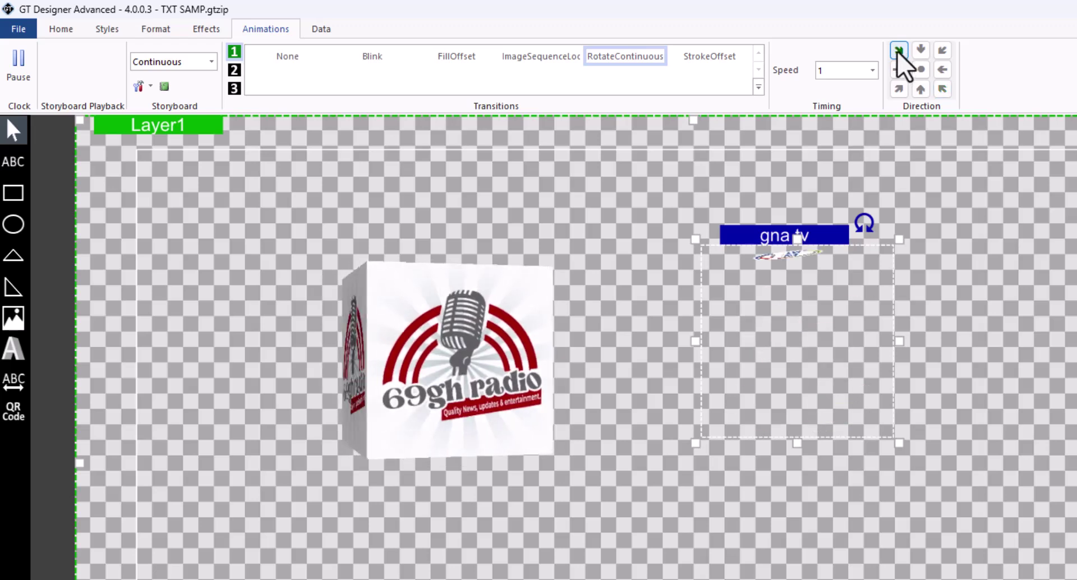
pyautogui.click(898, 88)
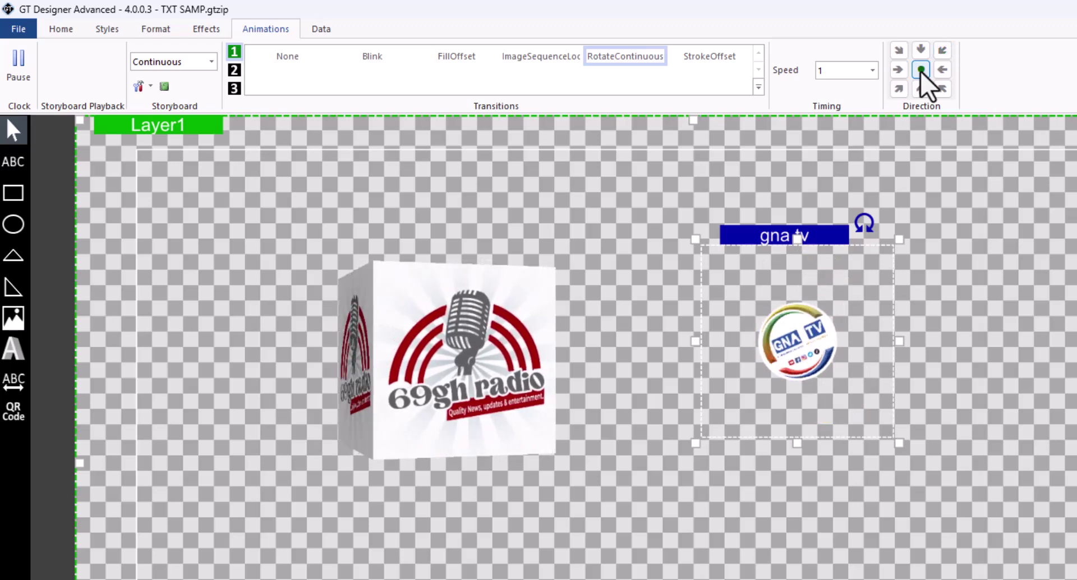
pyautogui.click(872, 70)
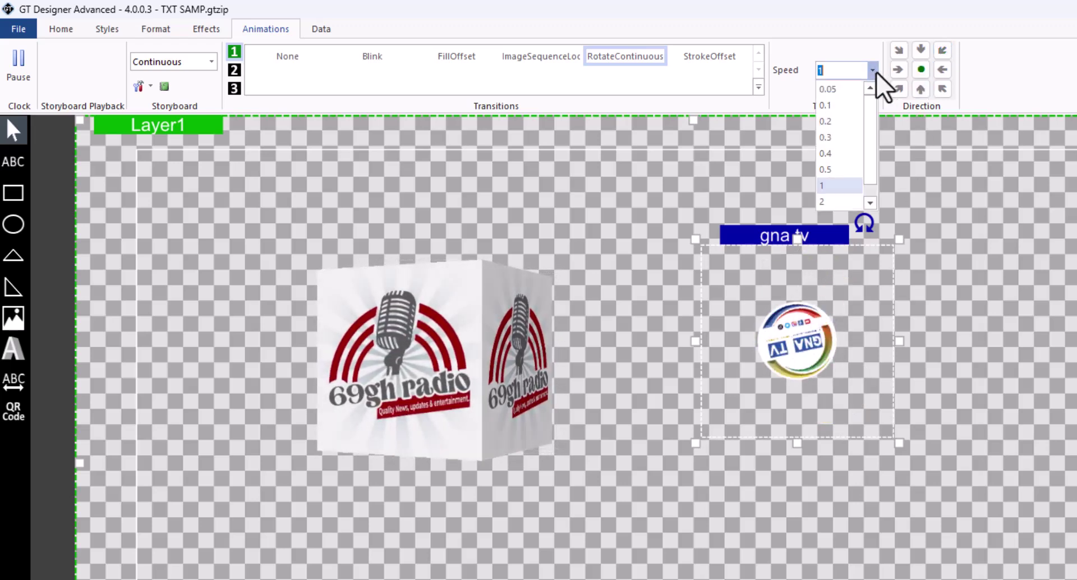
pyautogui.click(835, 121)
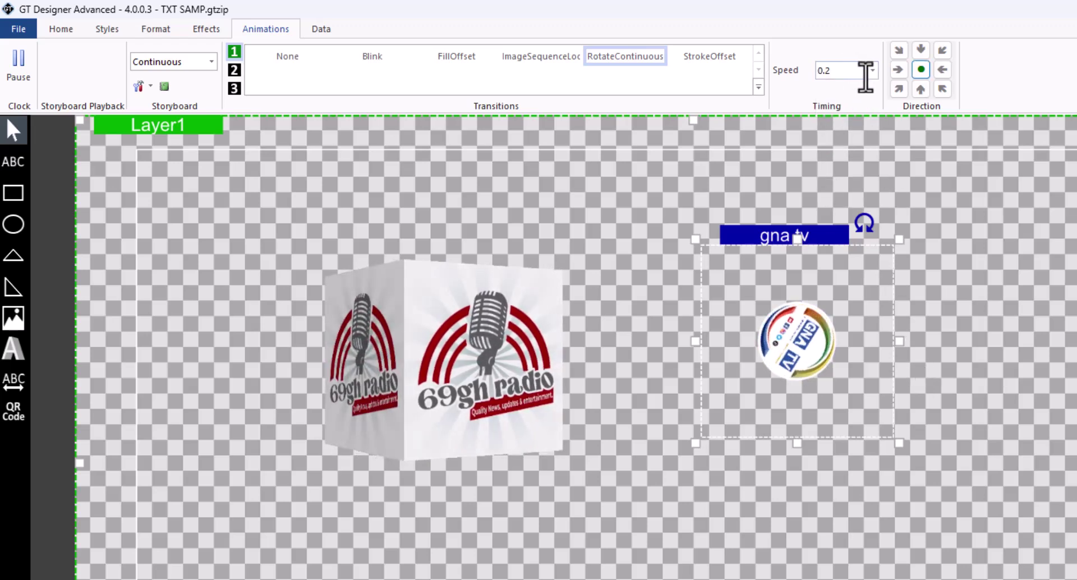
# Step: Move the gna tv logo further right and the radio cube right of centre
pyautogui.click(990, 343)
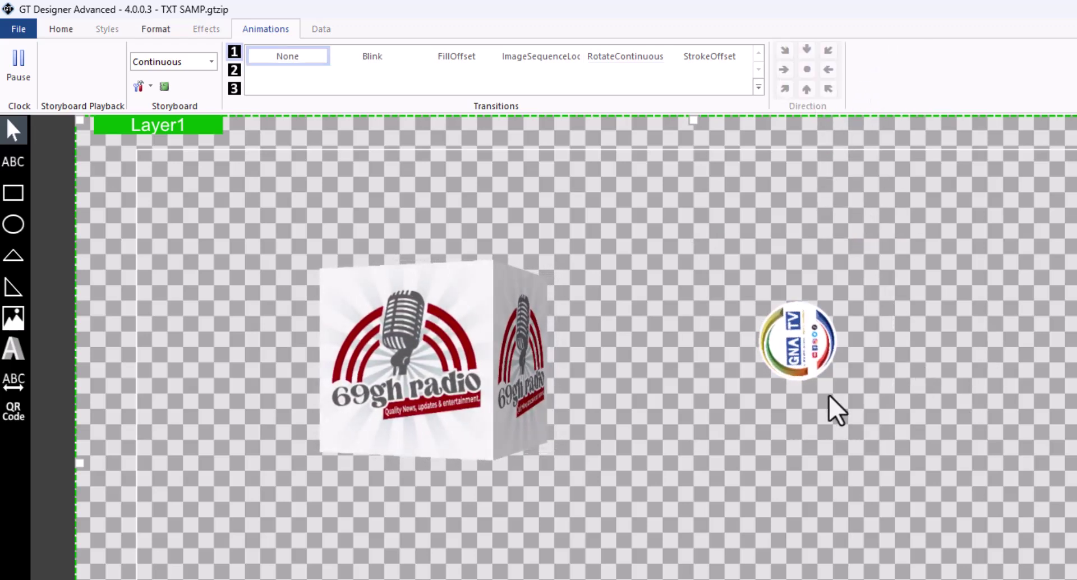
pyautogui.click(846, 410)
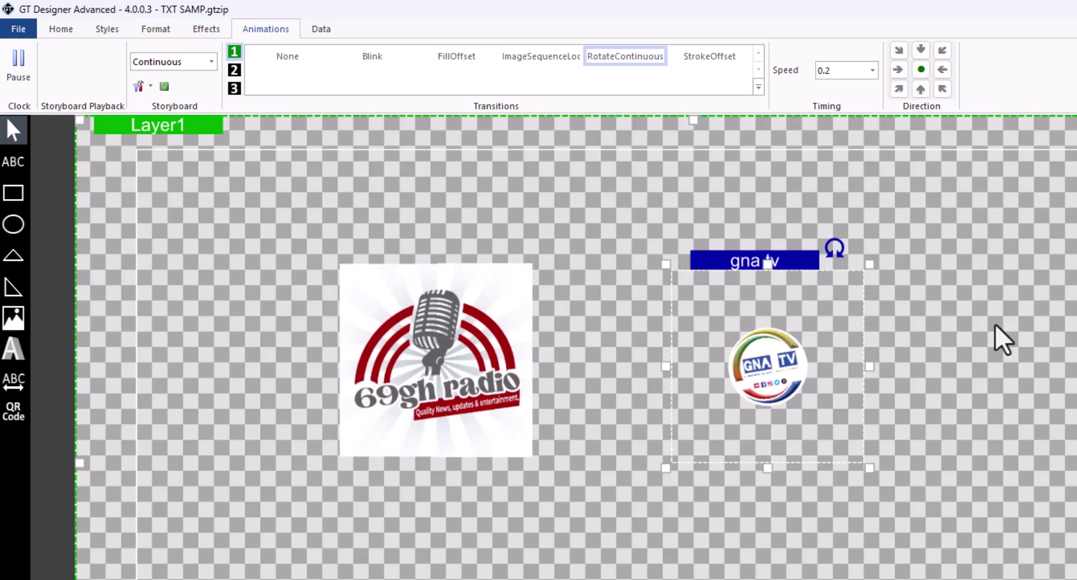
pyautogui.moveTo(806, 390); pyautogui.dragTo(919, 391)
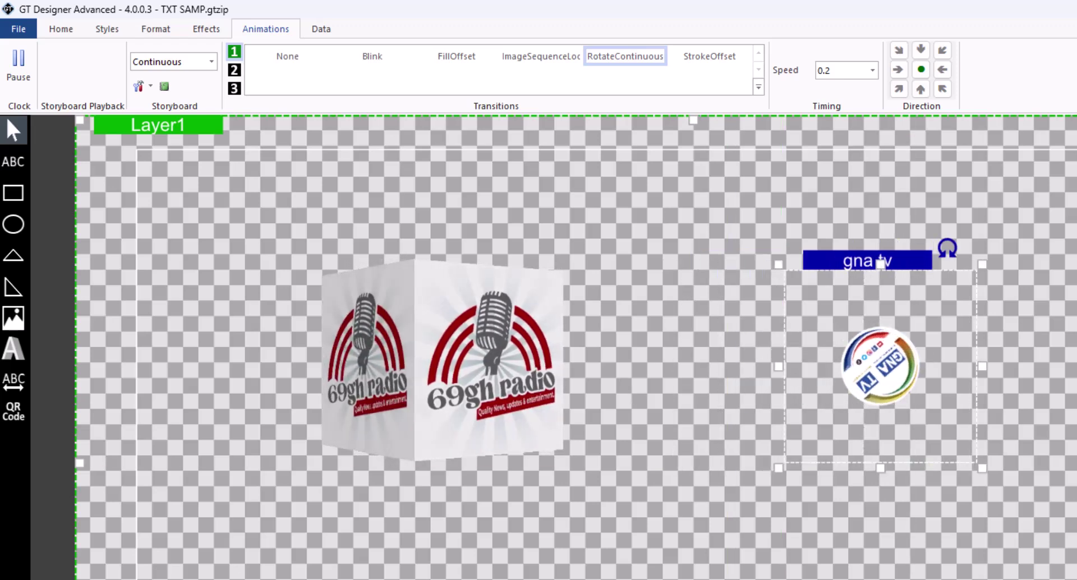
pyautogui.moveTo(488, 415); pyautogui.dragTo(640, 415)
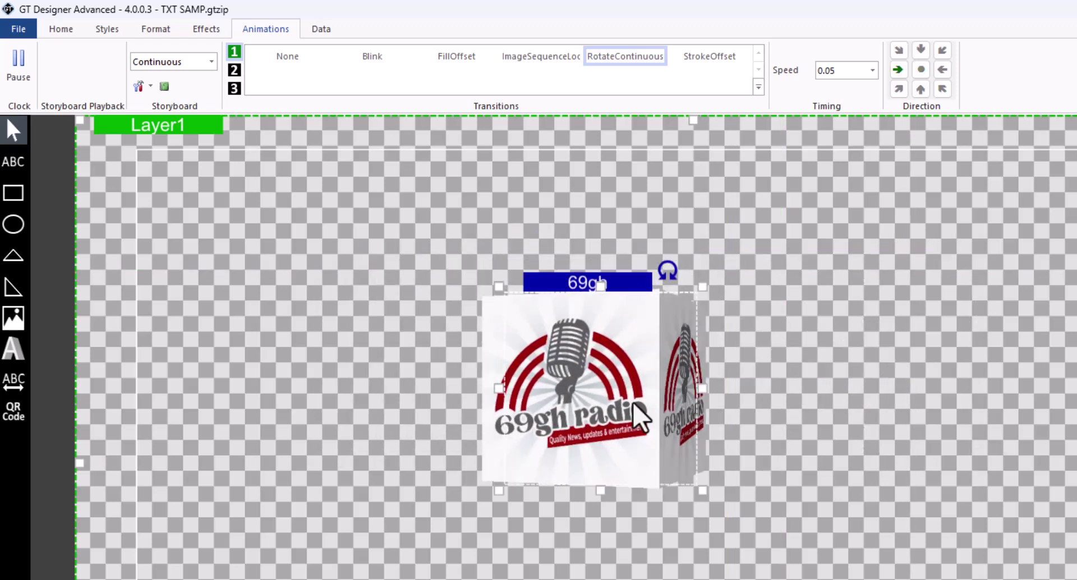
pyautogui.click(793, 384)
# Step: Save the title with Save As under the name 69RAD in Documents
pyautogui.click(19, 28)
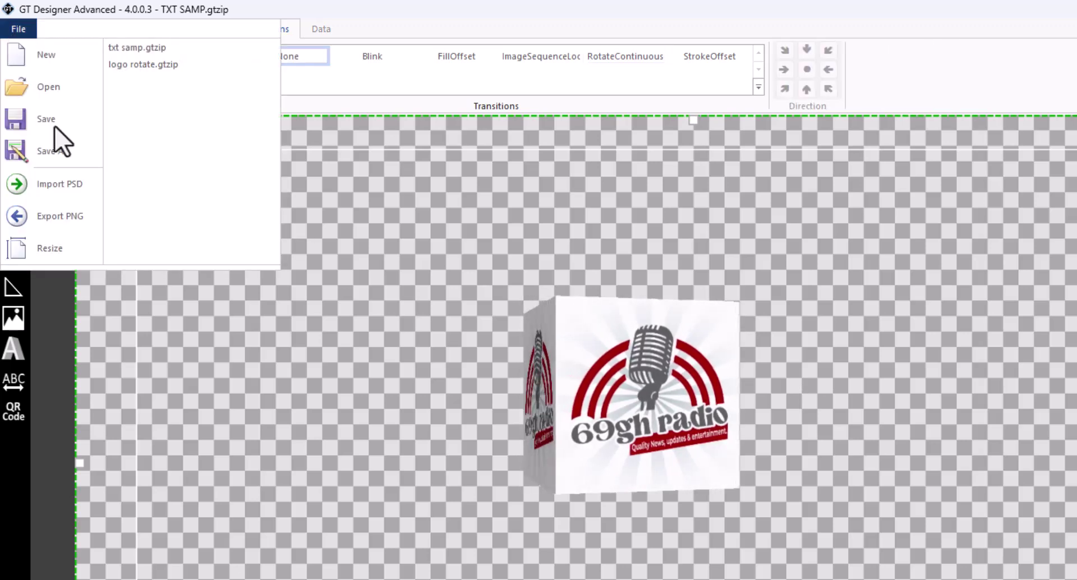
pyautogui.click(65, 149)
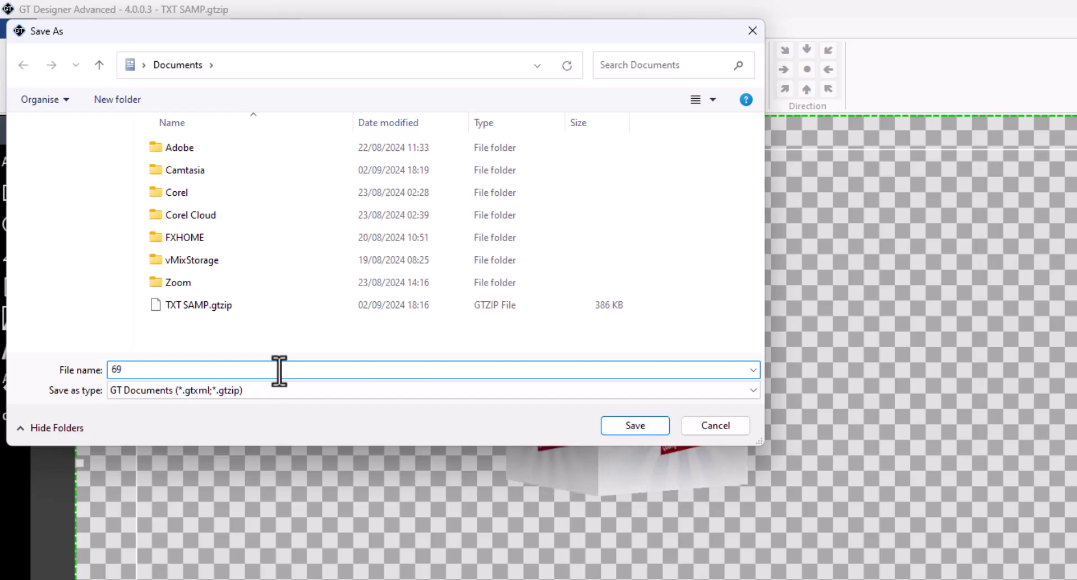
pyautogui.write('69RADOP')
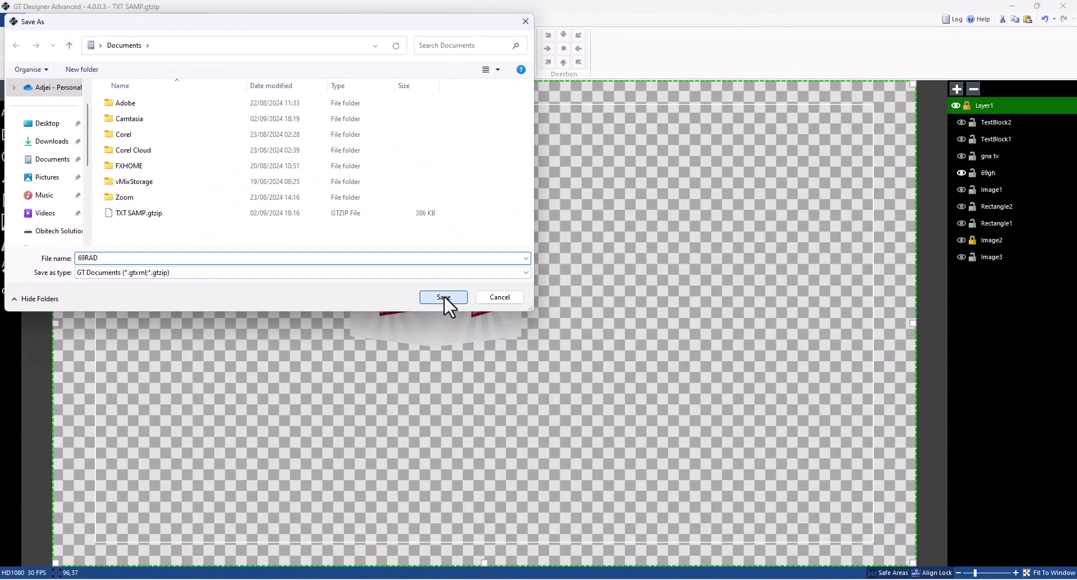
pyautogui.click(443, 297)
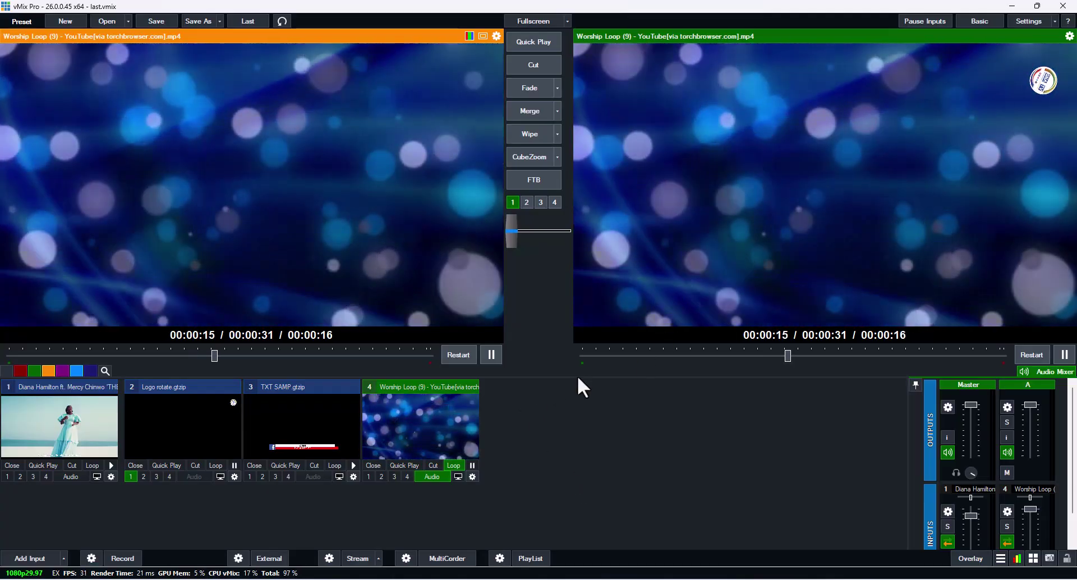
# Step: Start a new Title input and select 69RAD.gtzip from the Documents folder as its file
pyautogui.click(19, 558)
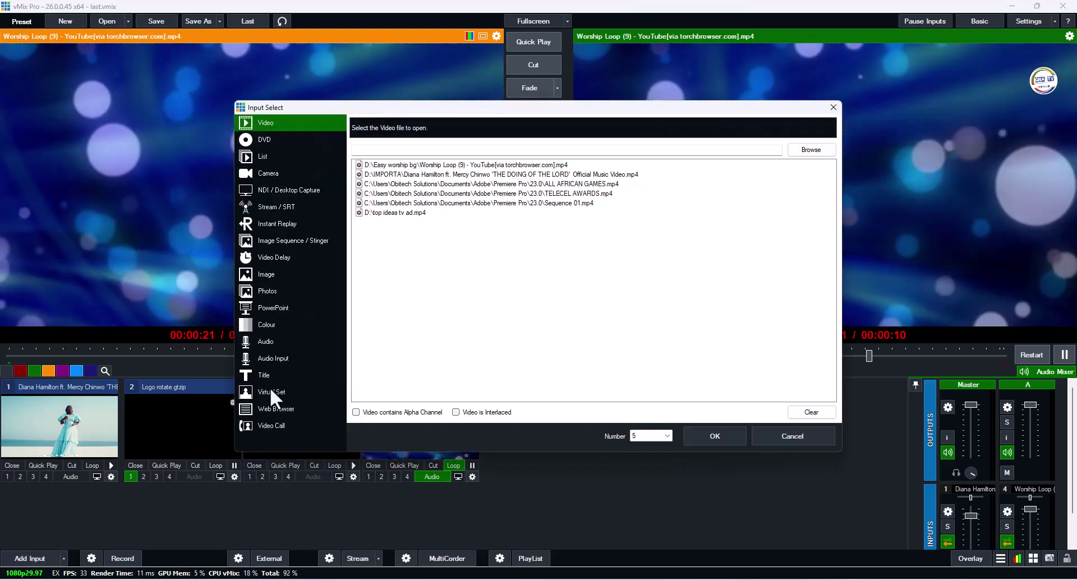
pyautogui.click(271, 374)
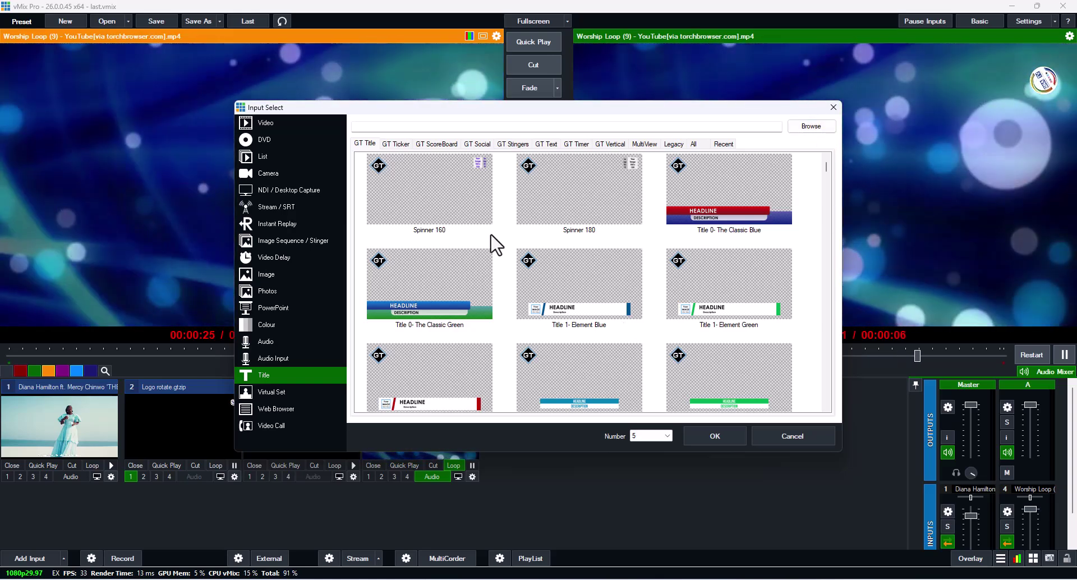
pyautogui.click(810, 127)
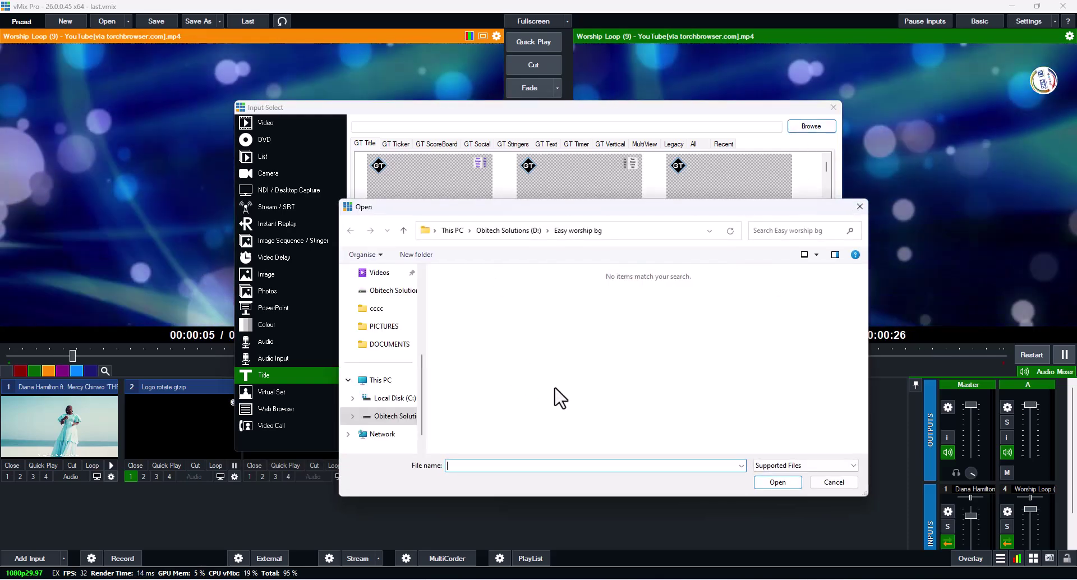
pyautogui.scroll(3, 423, 281)
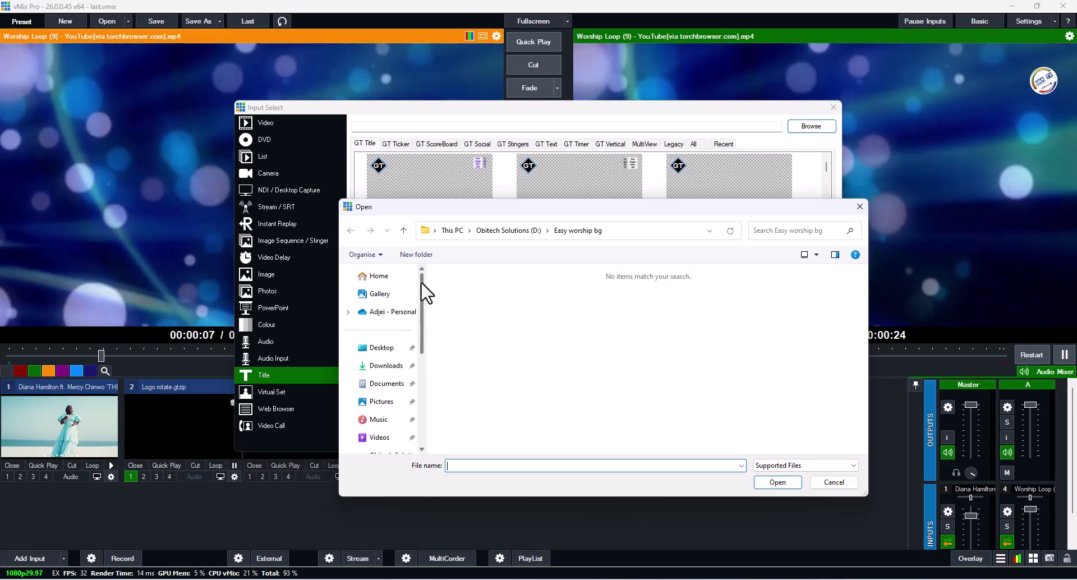
pyautogui.scroll(-1, 420, 314)
pyautogui.click(418, 345)
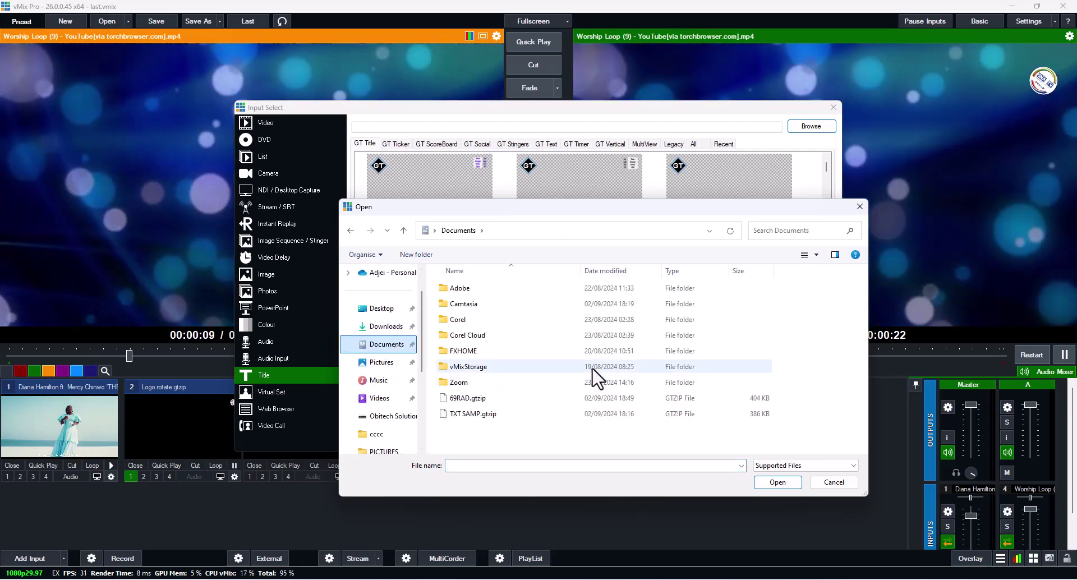
pyautogui.doubleClick(474, 399)
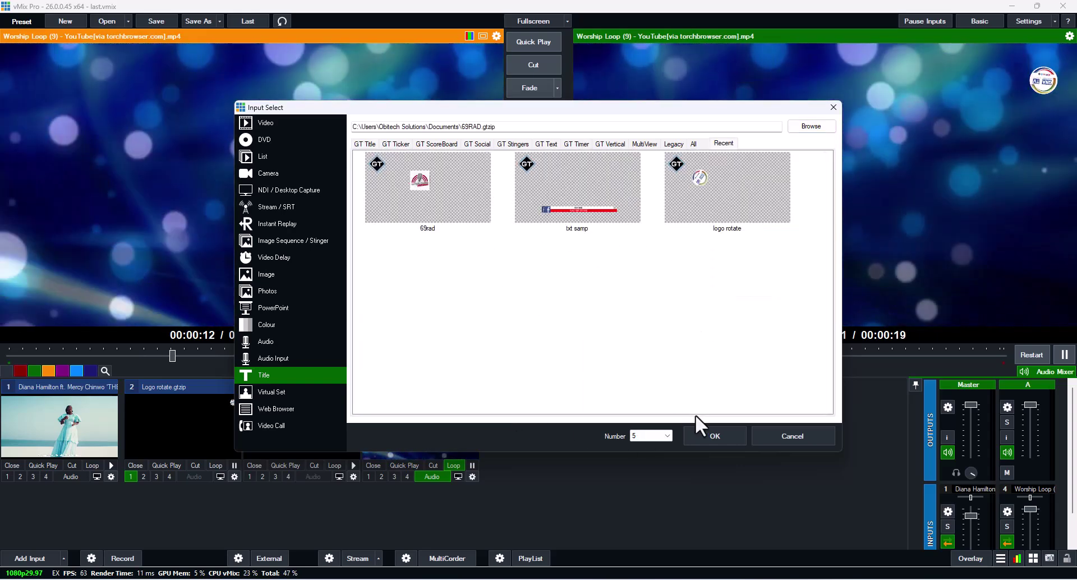
# Step: Confirm 69RAD as input 5, play its spinning cube, and overlay it on the Worship Loop output
pyautogui.click(711, 436)
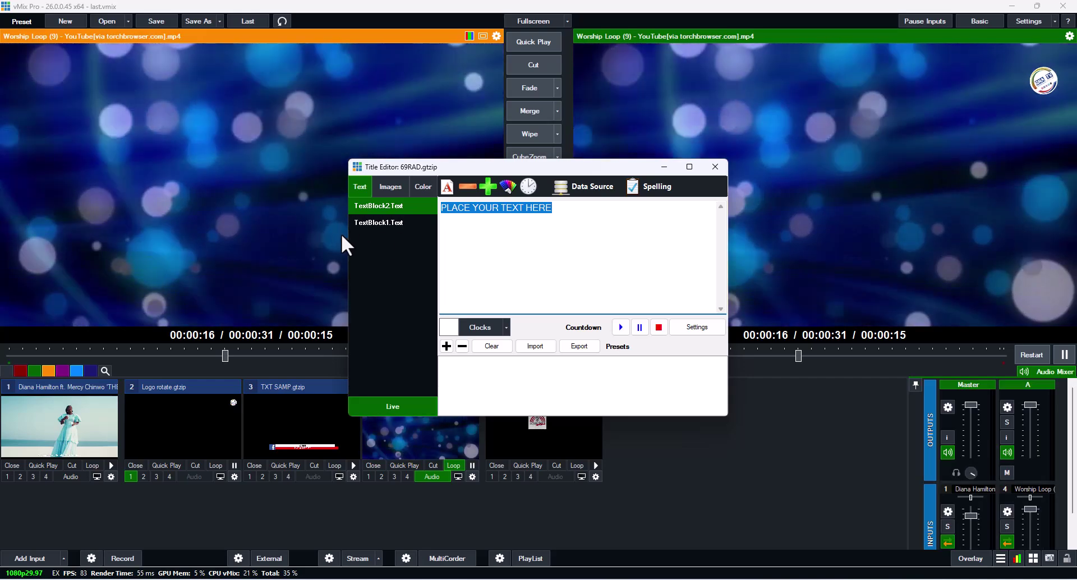
pyautogui.click(713, 166)
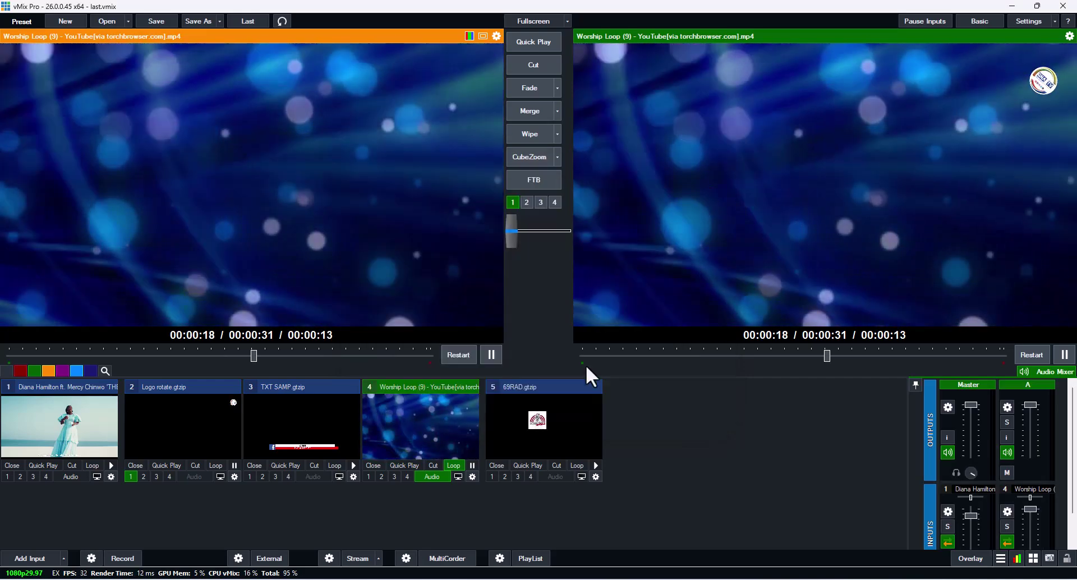
pyautogui.click(542, 431)
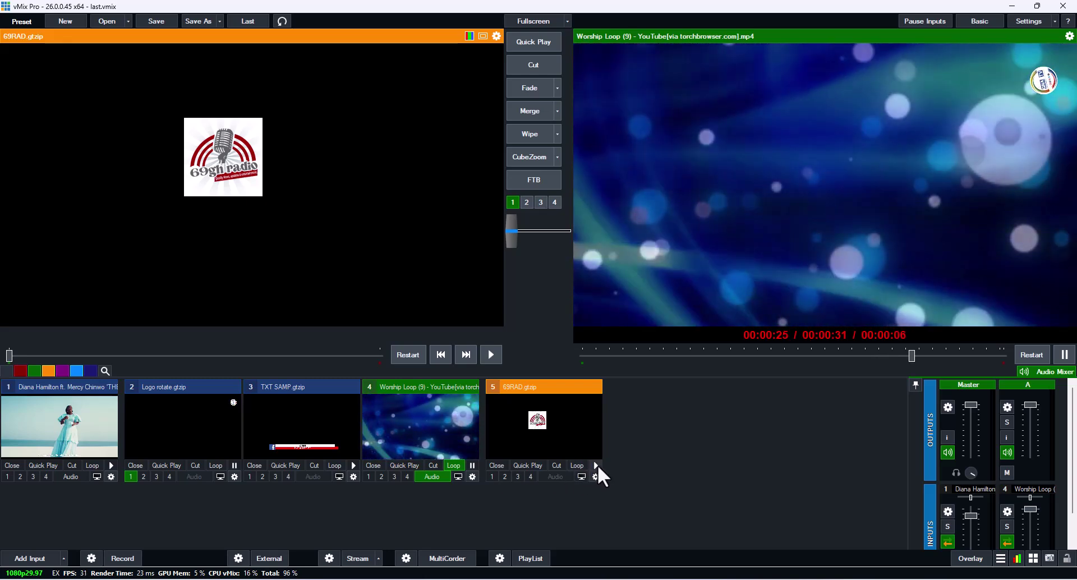
pyautogui.click(596, 465)
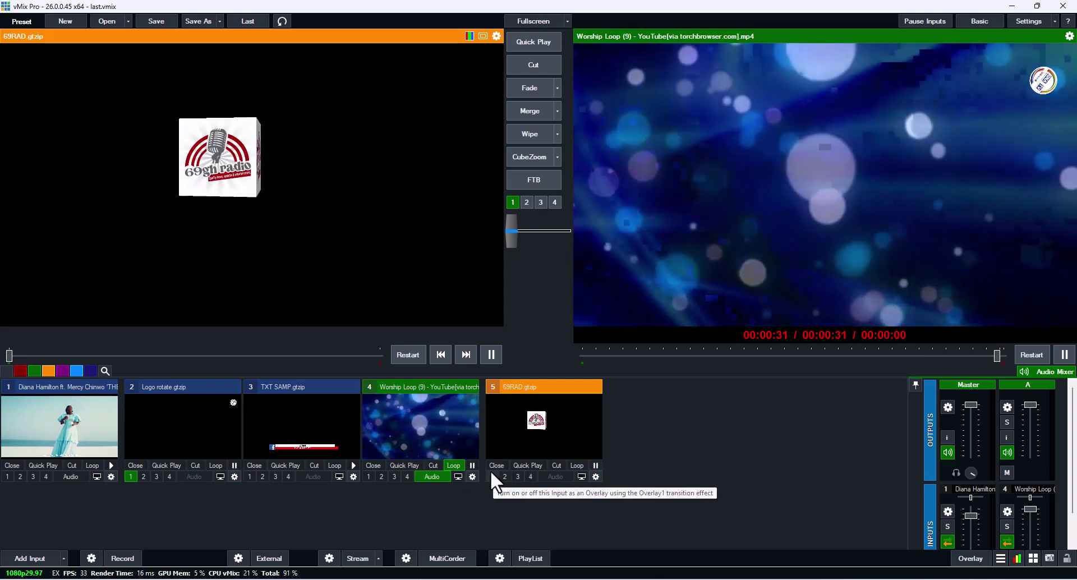
pyautogui.click(492, 475)
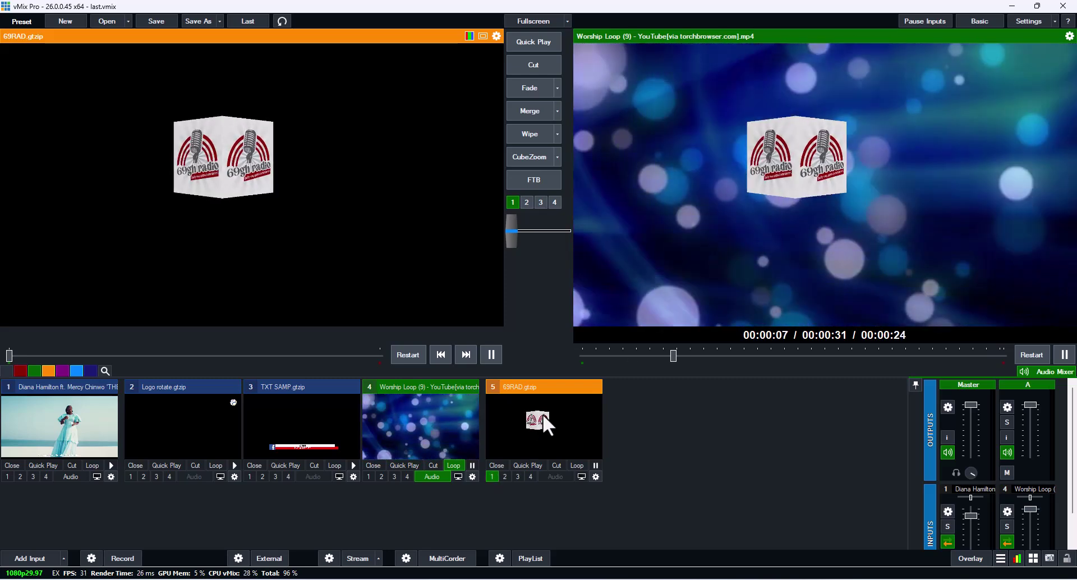
# Step: Set input 5 to zoom 0.316 at Pan X 0.8427, Pan Y 0.7524 in the top-right corner
pyautogui.click(596, 476)
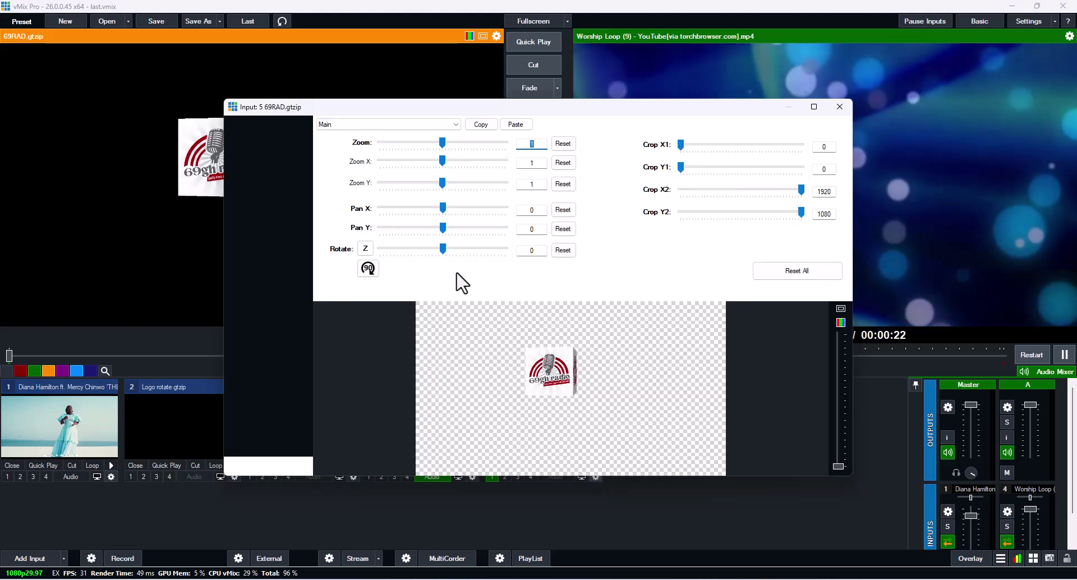
pyautogui.moveTo(443, 142); pyautogui.dragTo(413, 150)
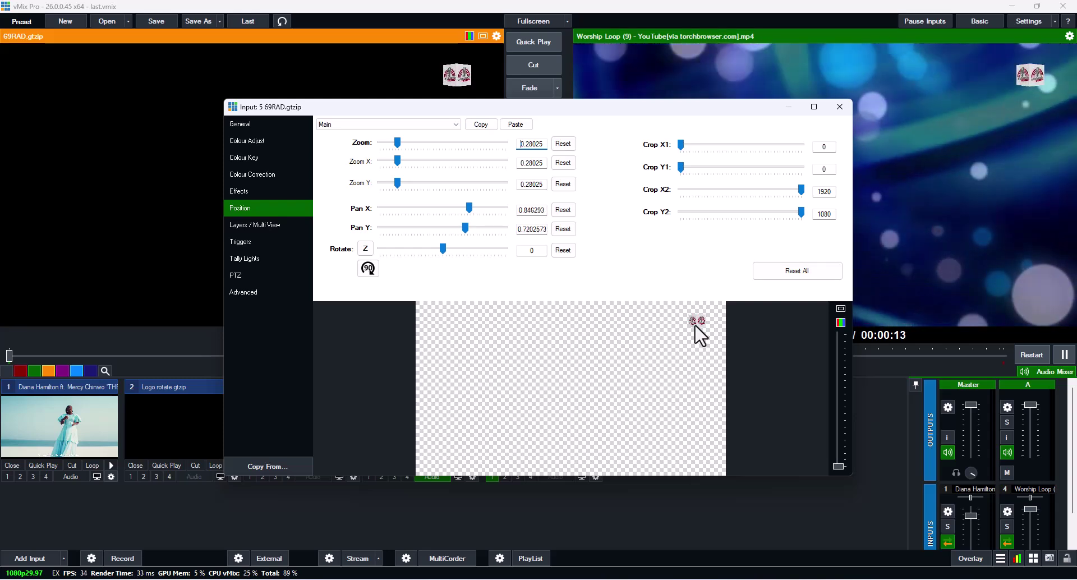
pyautogui.moveTo(695, 327); pyautogui.dragTo(697, 328)
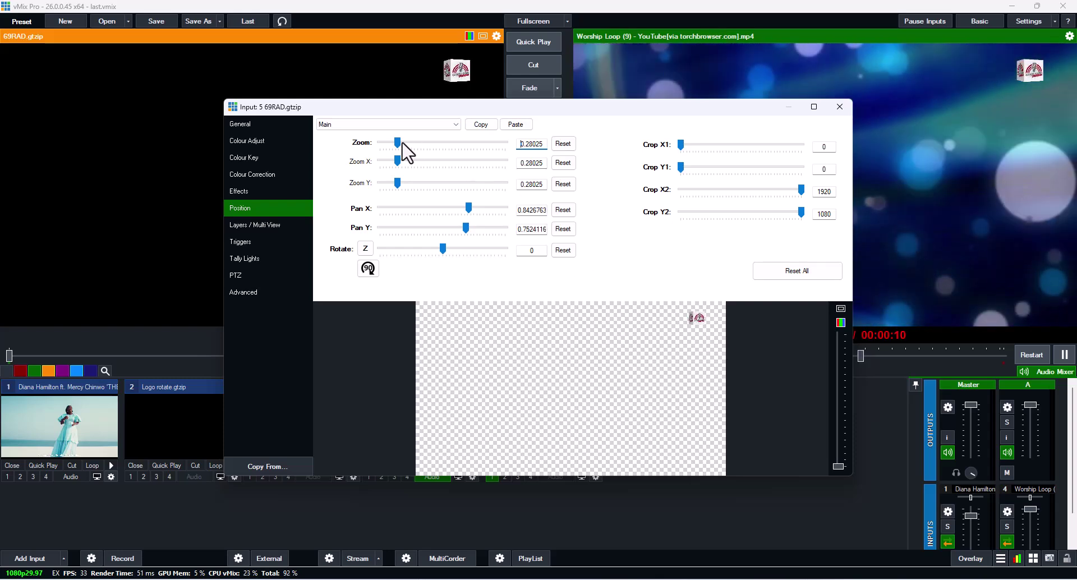
pyautogui.moveTo(398, 152); pyautogui.dragTo(399, 146)
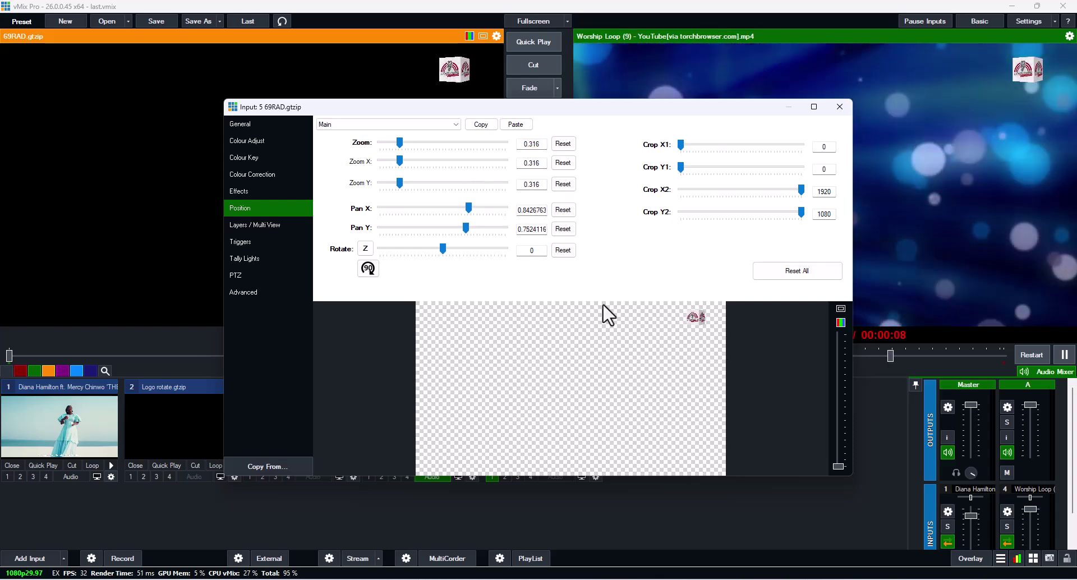
pyautogui.click(839, 108)
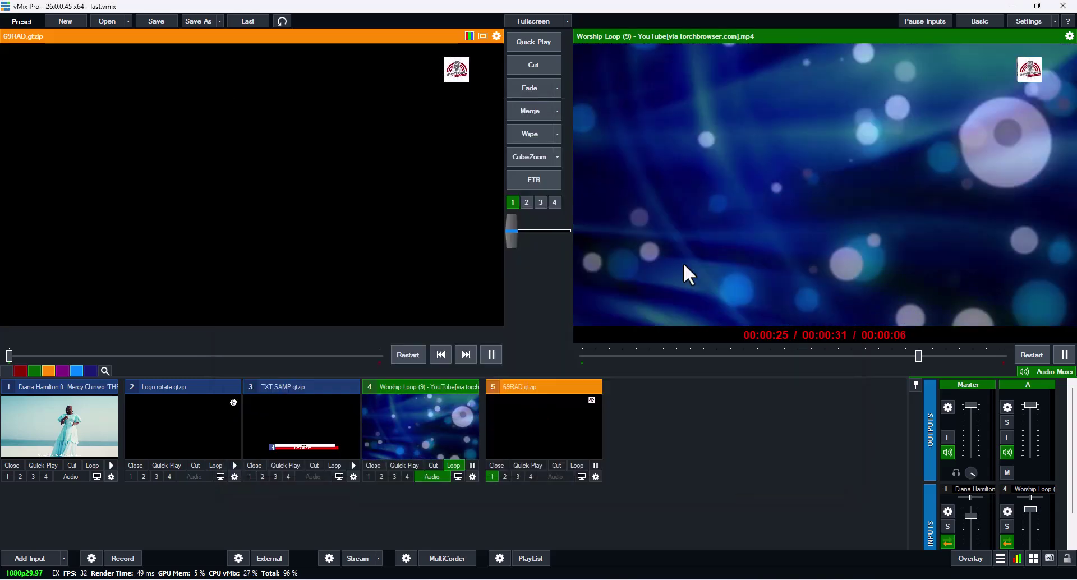